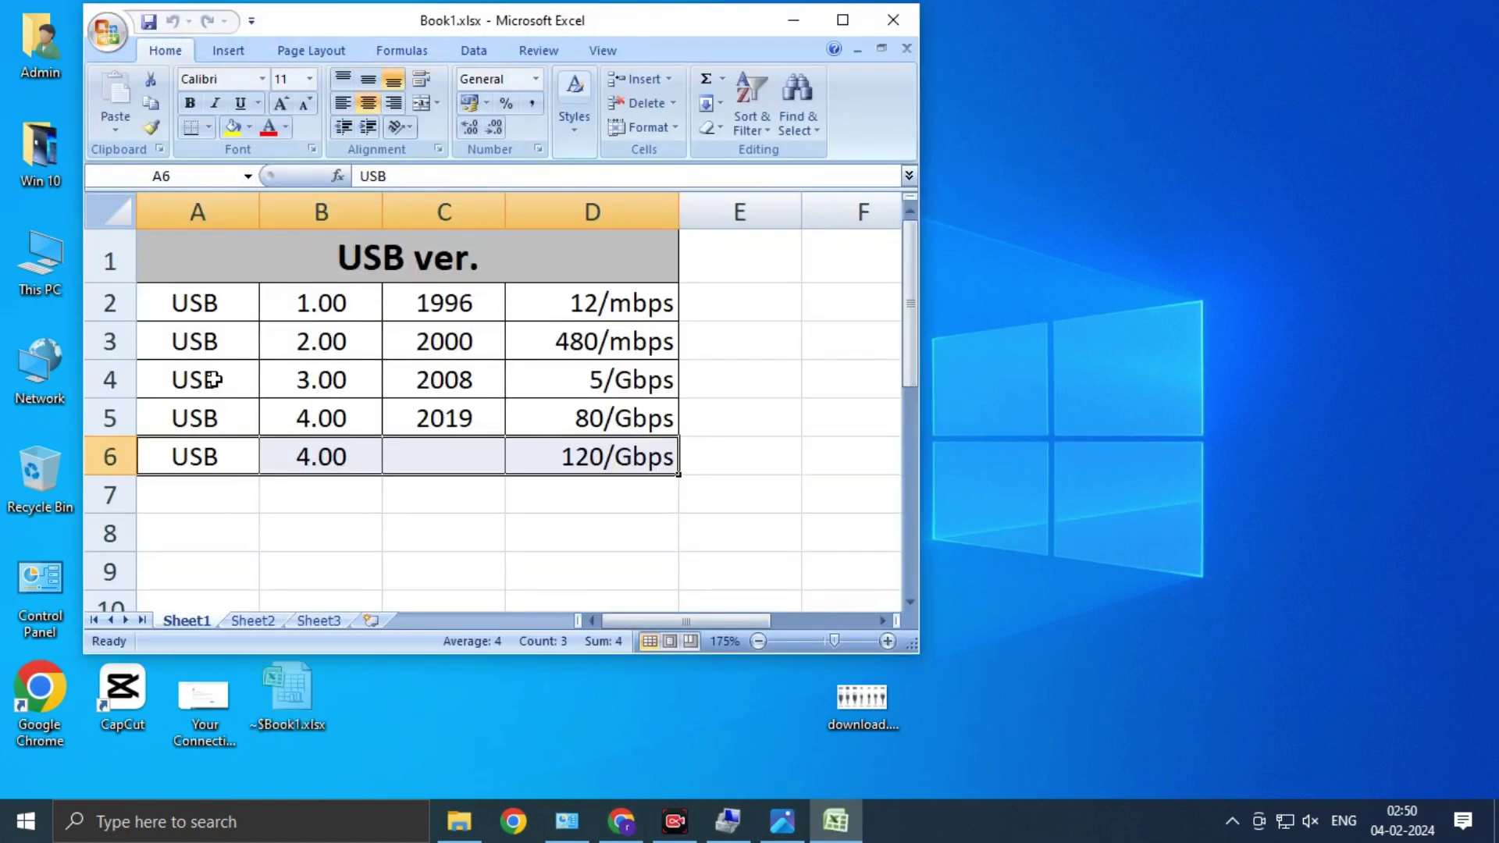
Review the USB version, year and speed rows 3 to 6 in the worksheet and close the workbook
drag(190, 344, 588, 341)
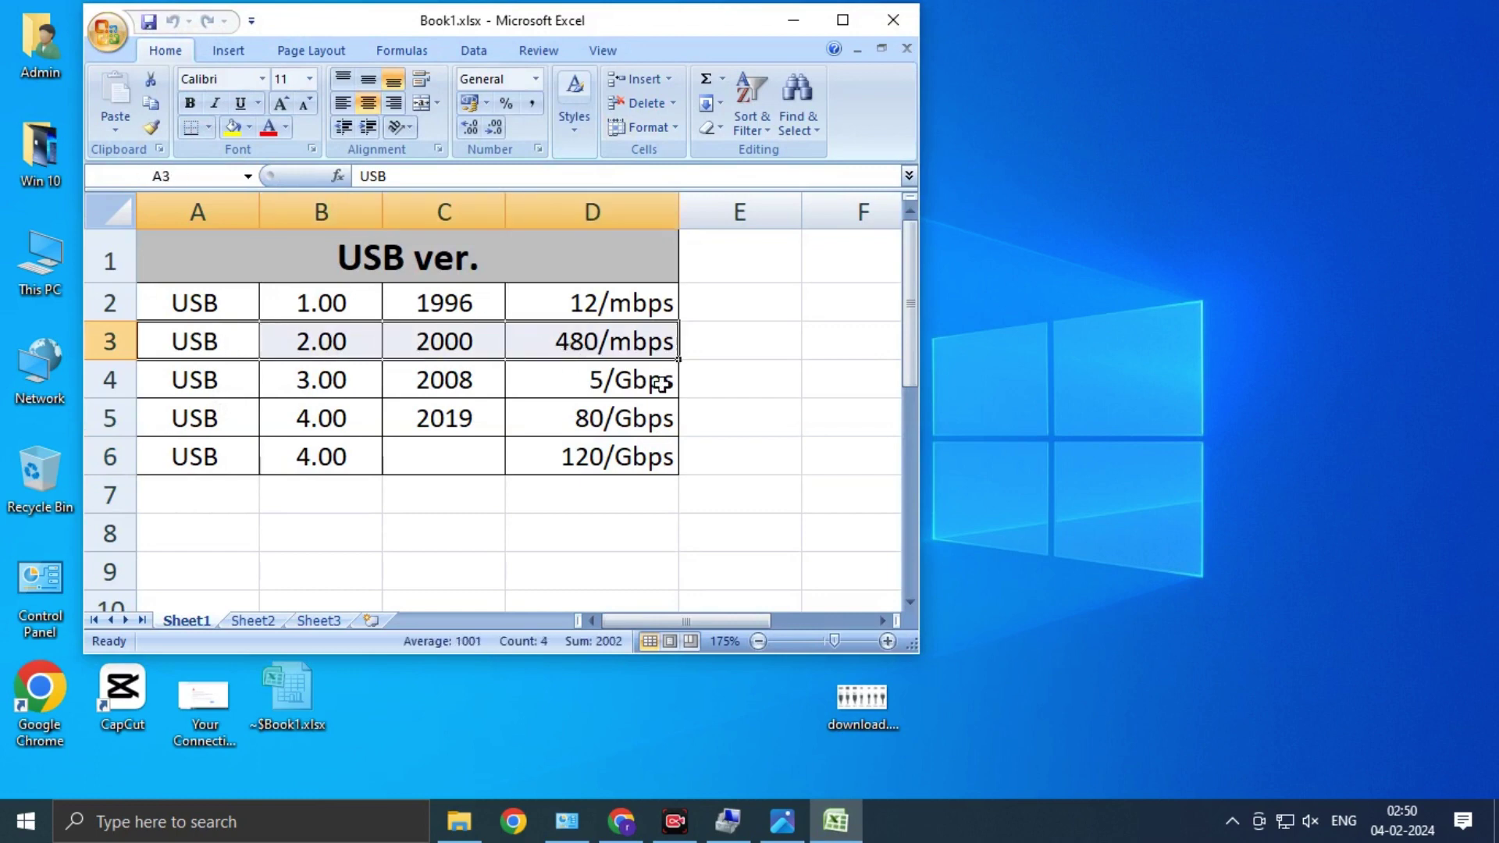
drag(179, 381, 620, 388)
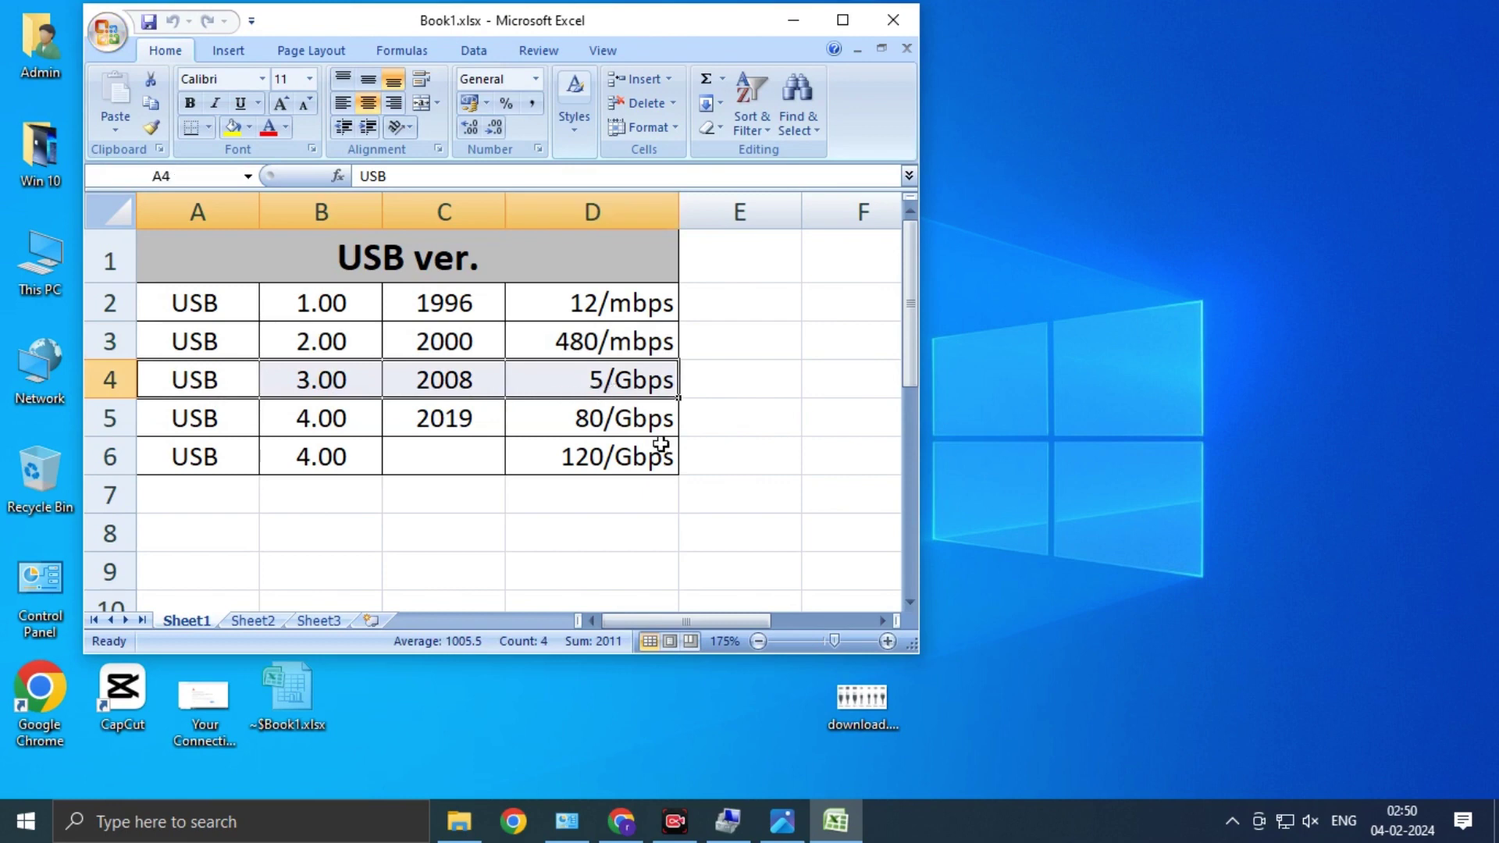
click(195, 422)
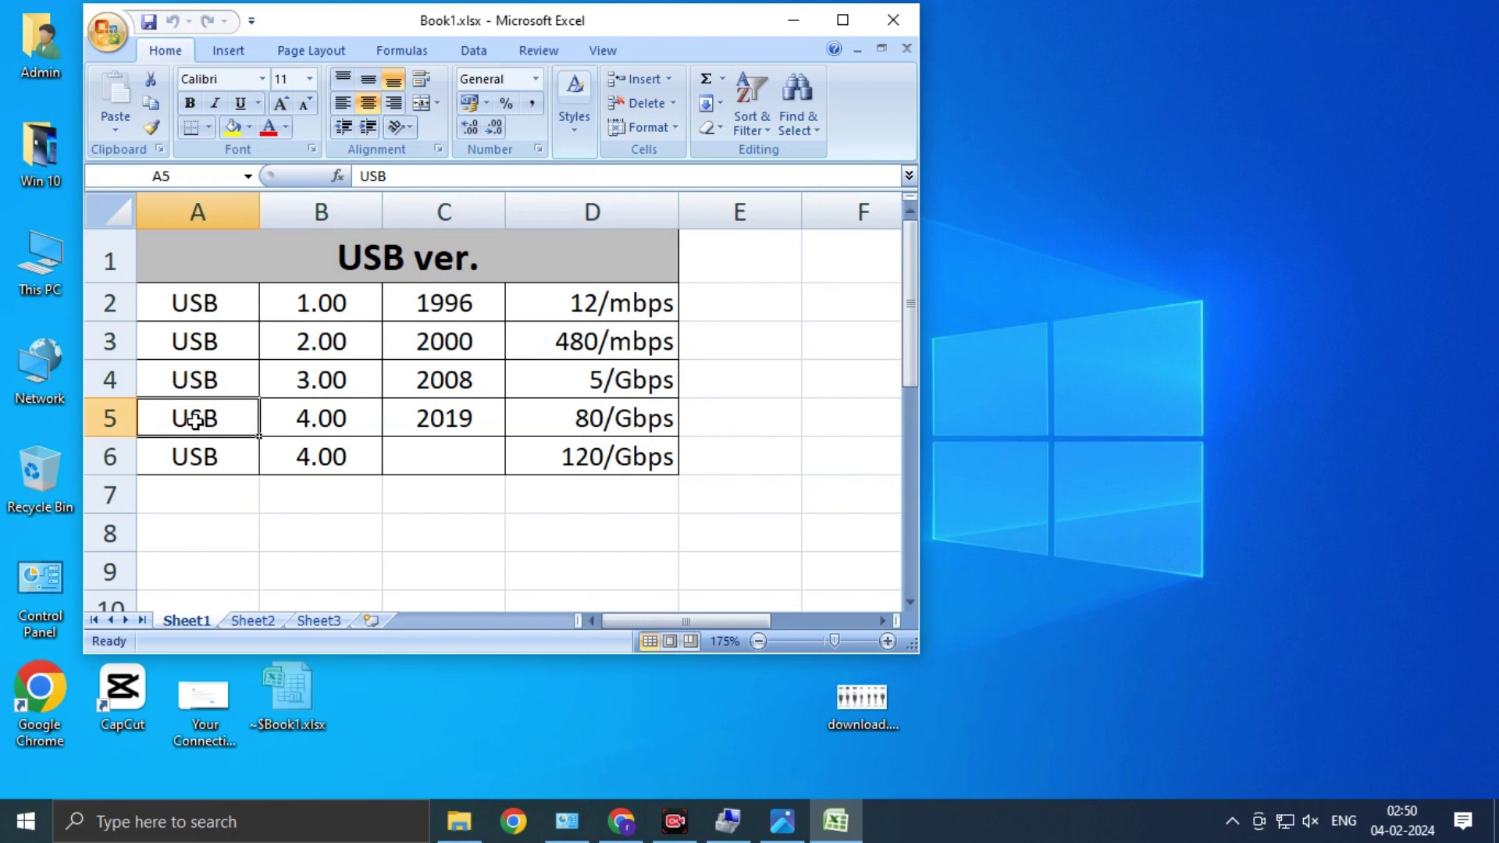
drag(195, 421, 624, 426)
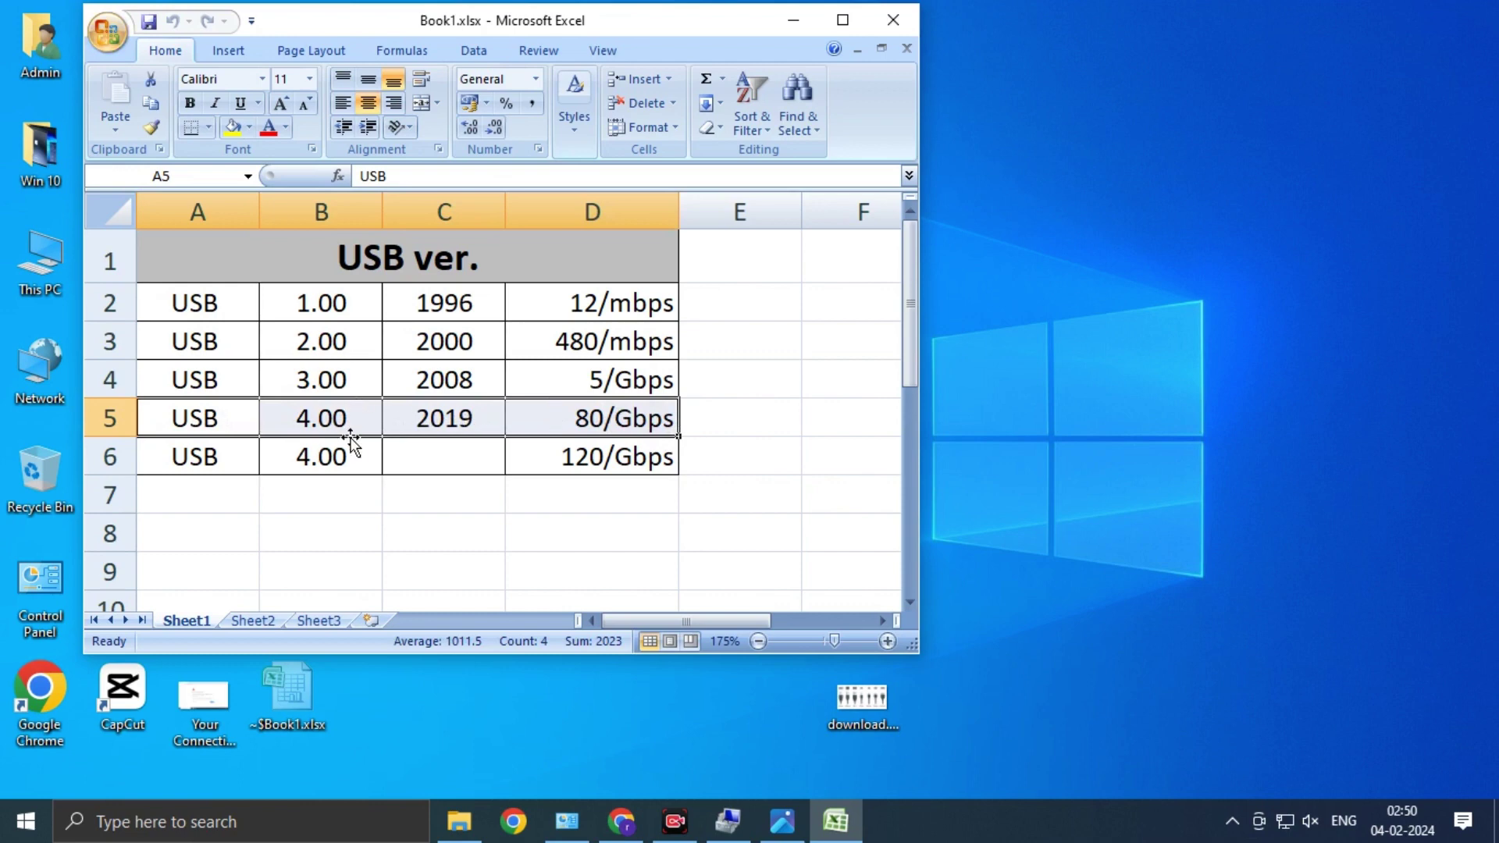
click(348, 461)
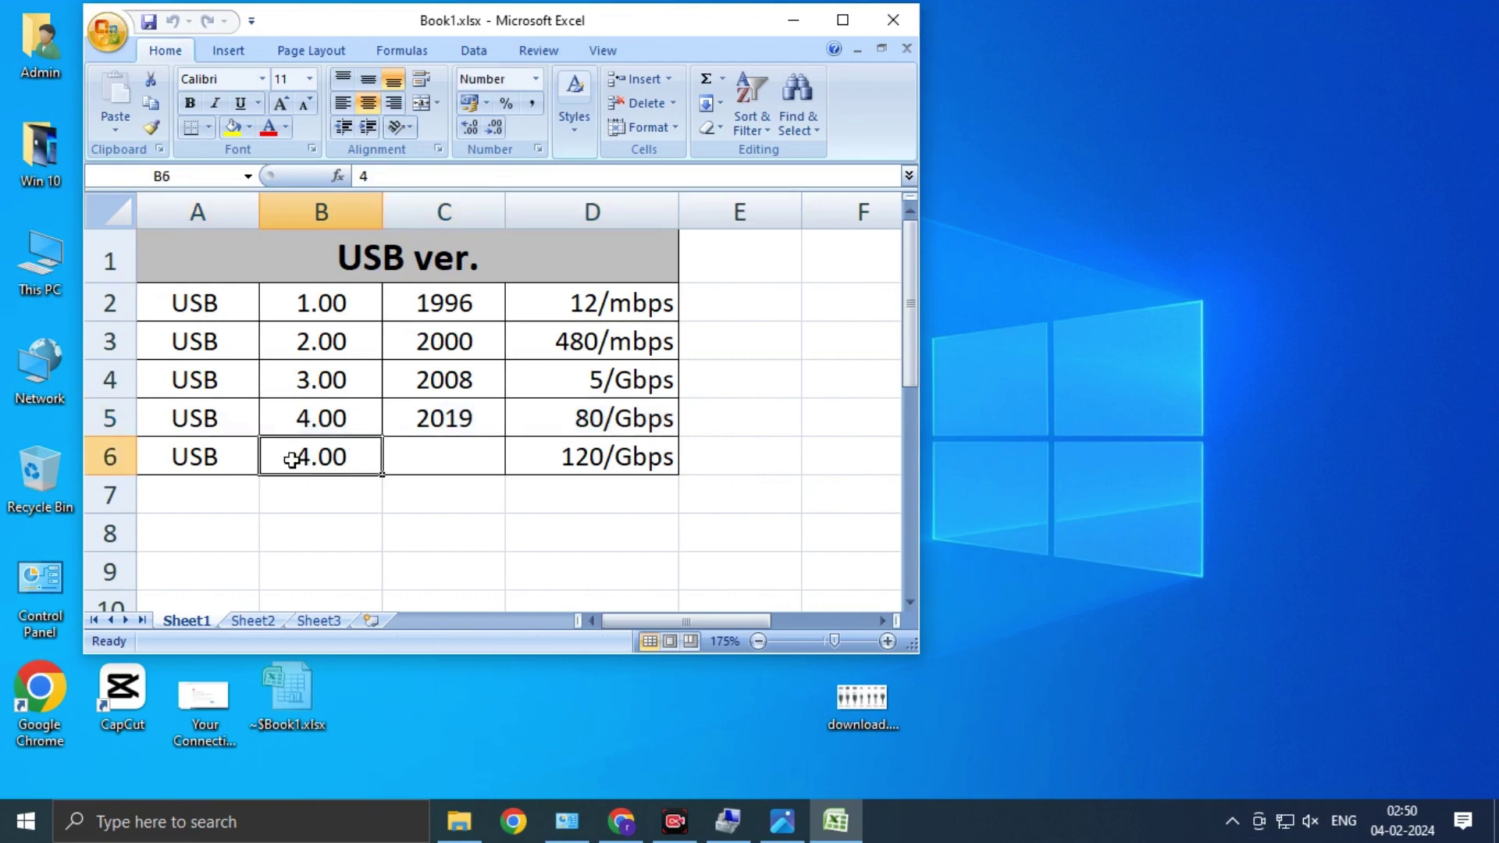
drag(295, 469, 597, 461)
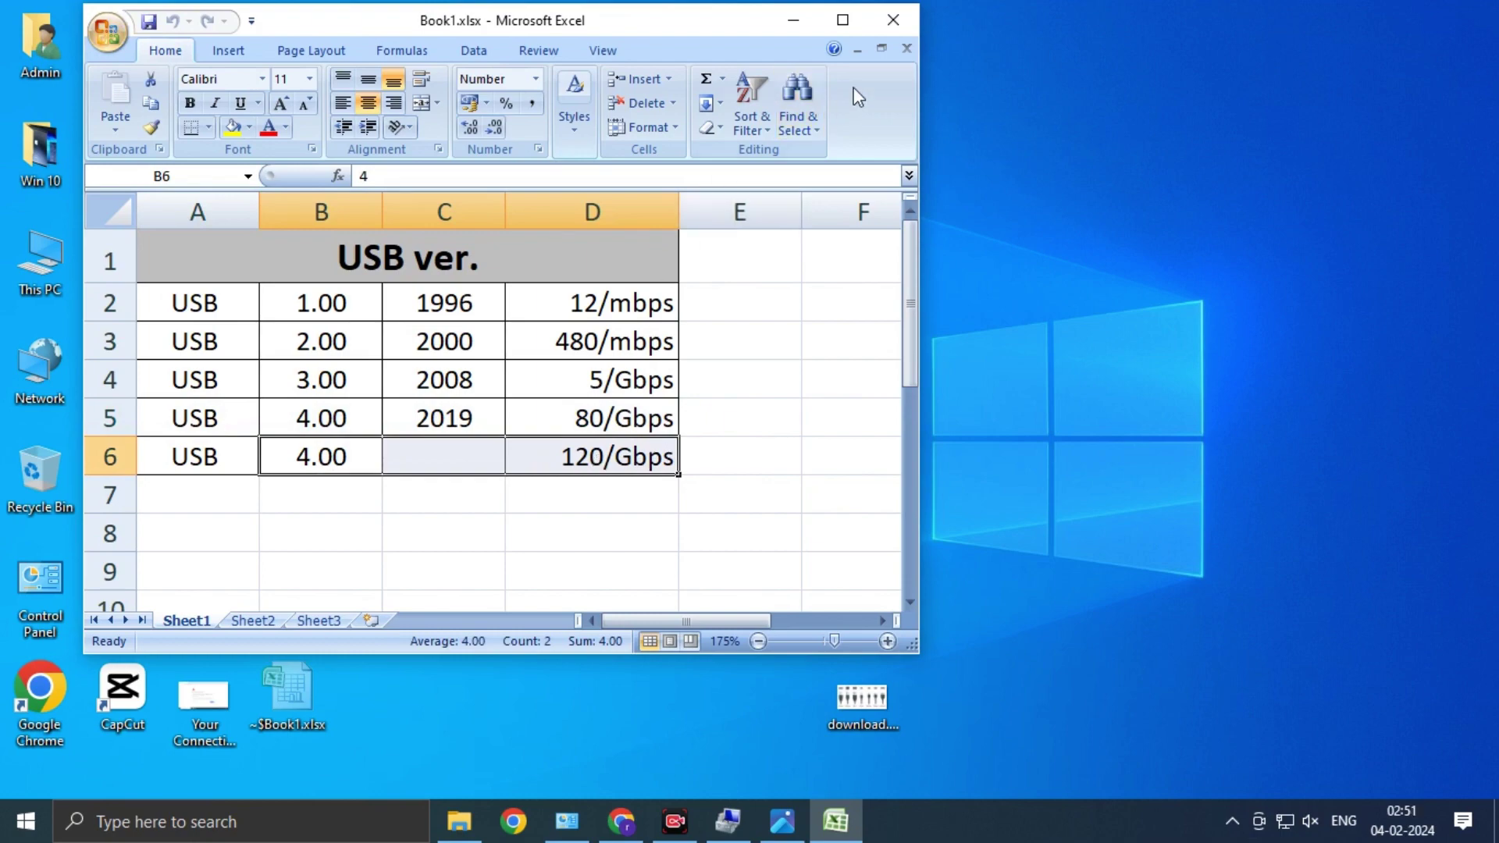
click(895, 19)
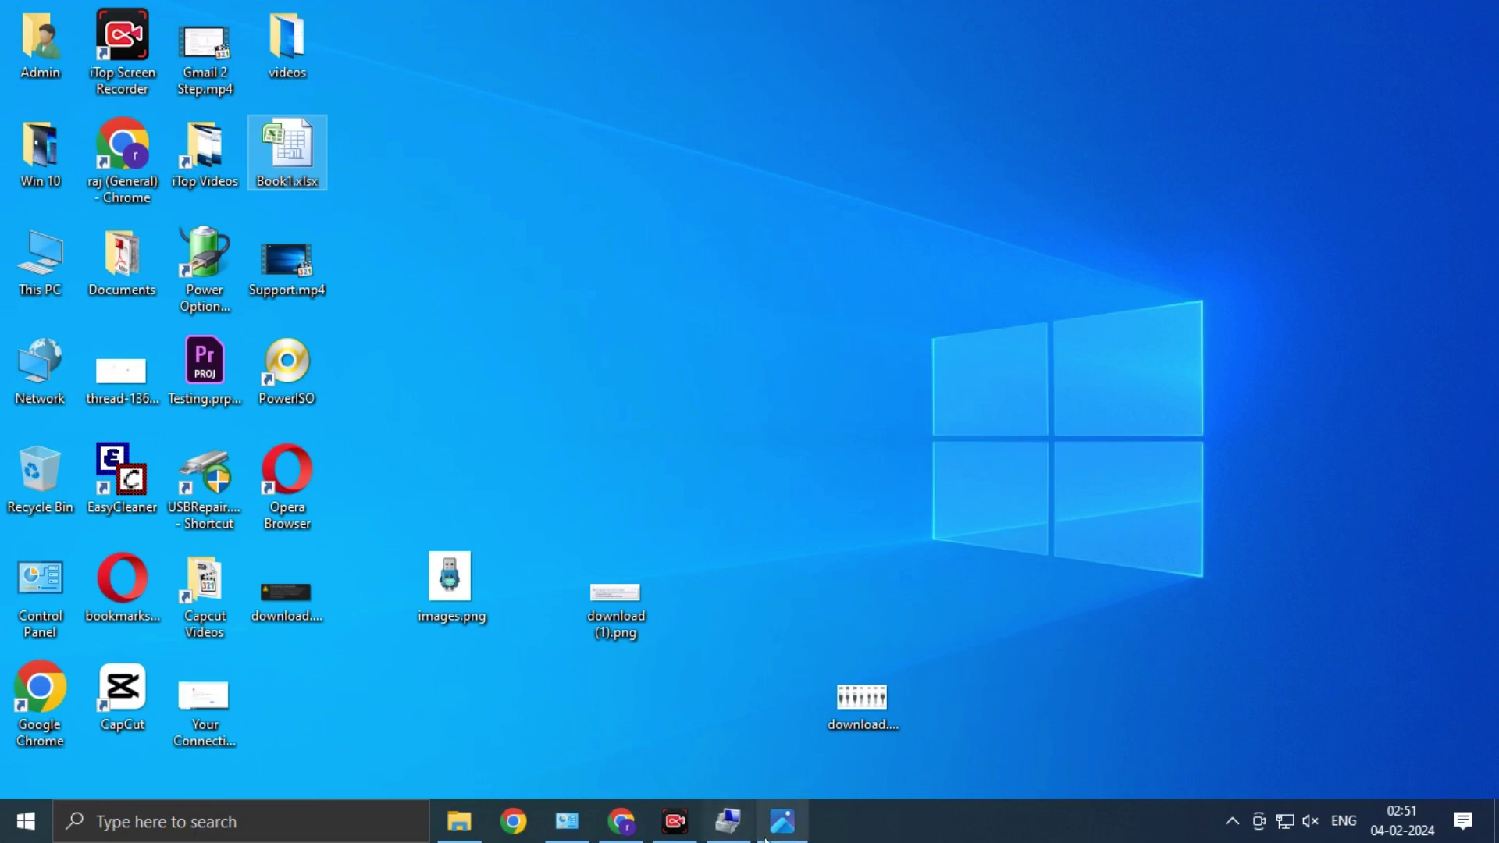
Switch to the Photos window with download.png, examine the USB connector types and close the picture
click(782, 821)
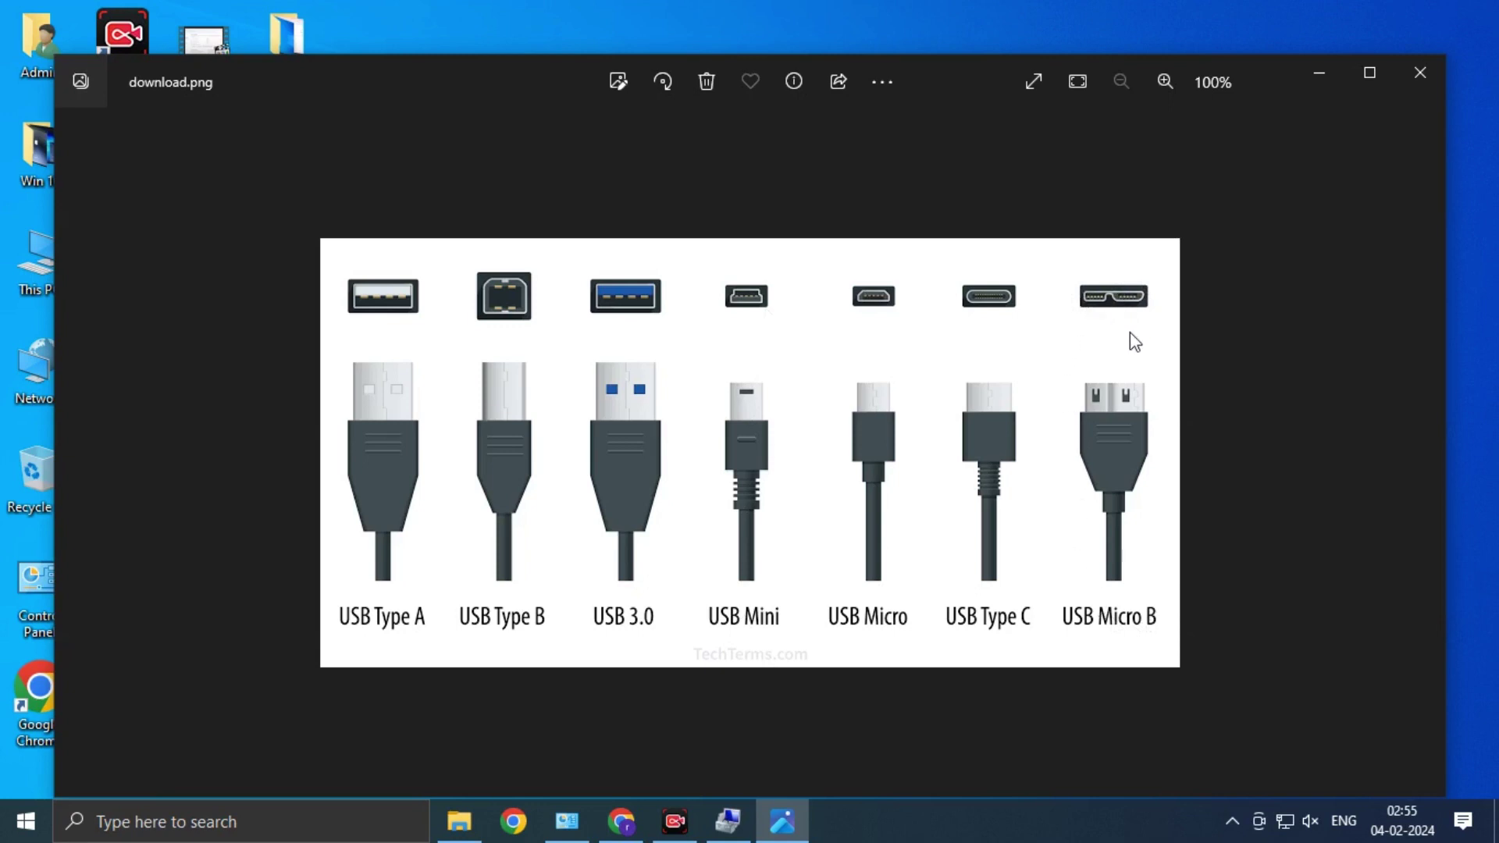
click(1422, 74)
Look over the open Chrome and Devices and Printers windows for the USB problem and return to Device Manager in Computer Management
click(742, 834)
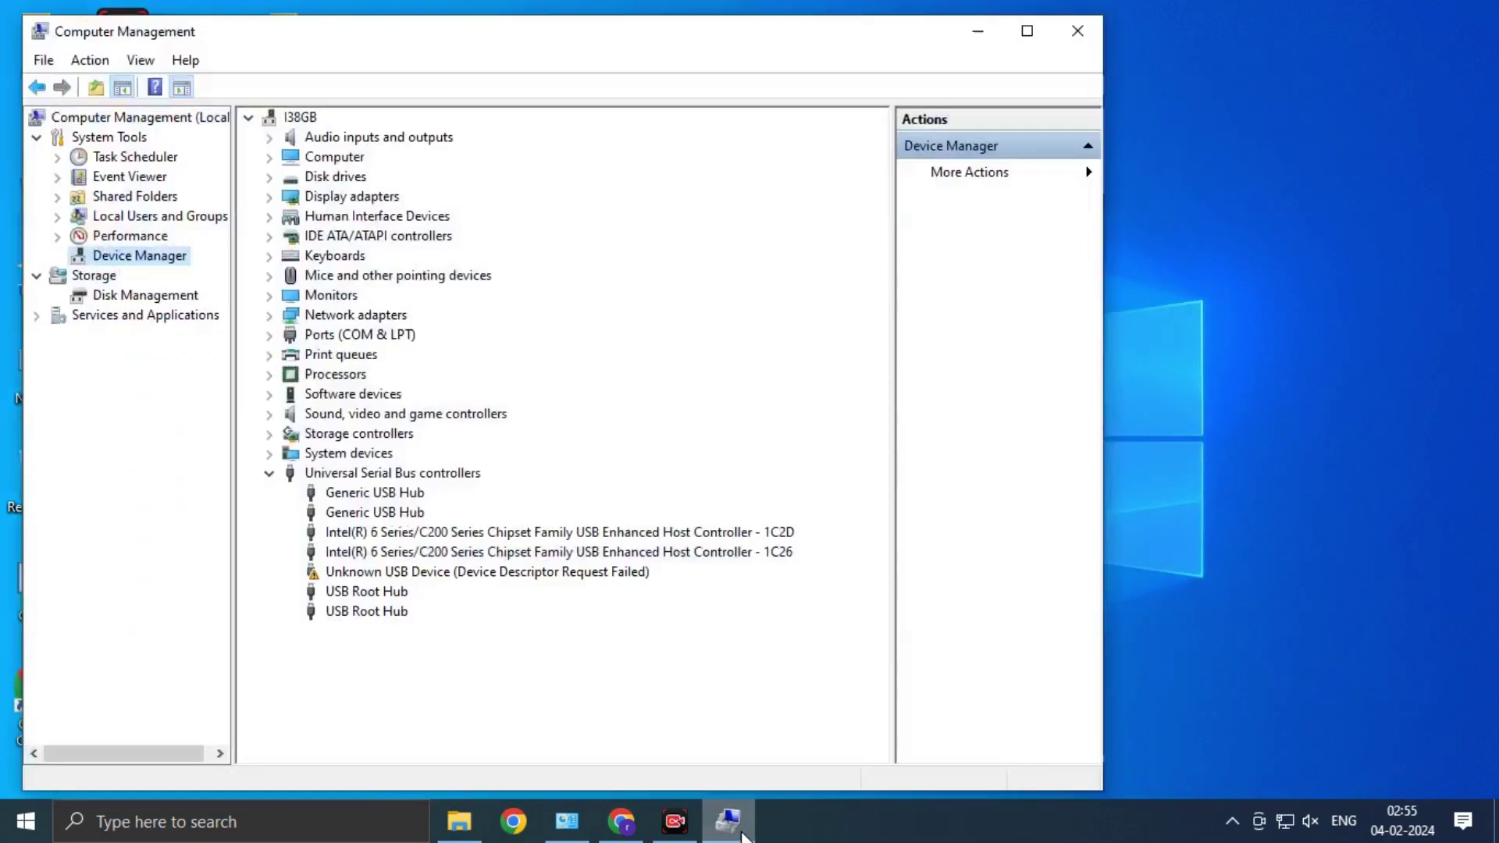
click(730, 824)
click(625, 833)
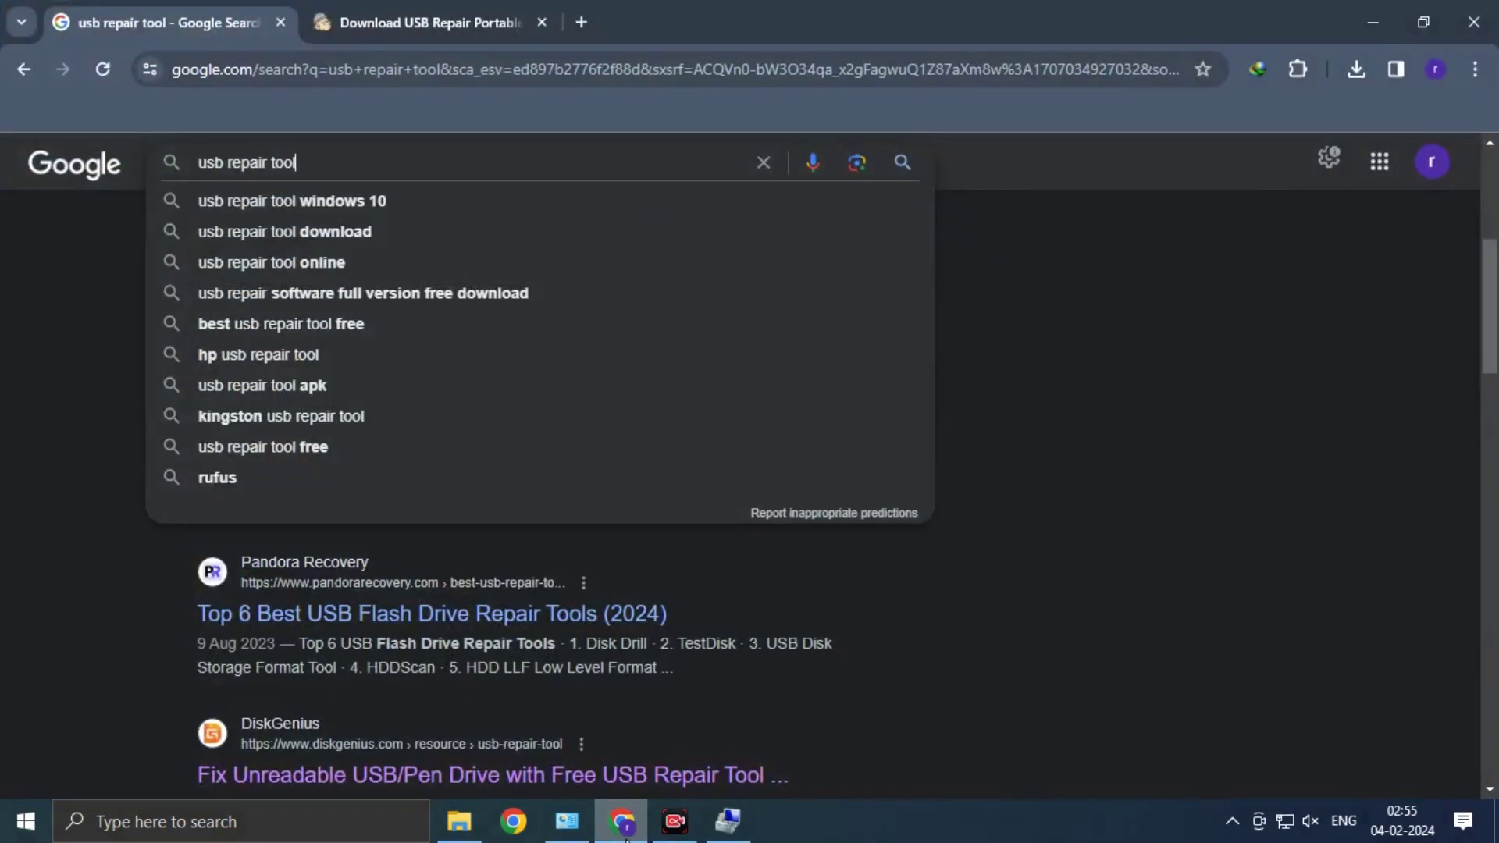
click(578, 832)
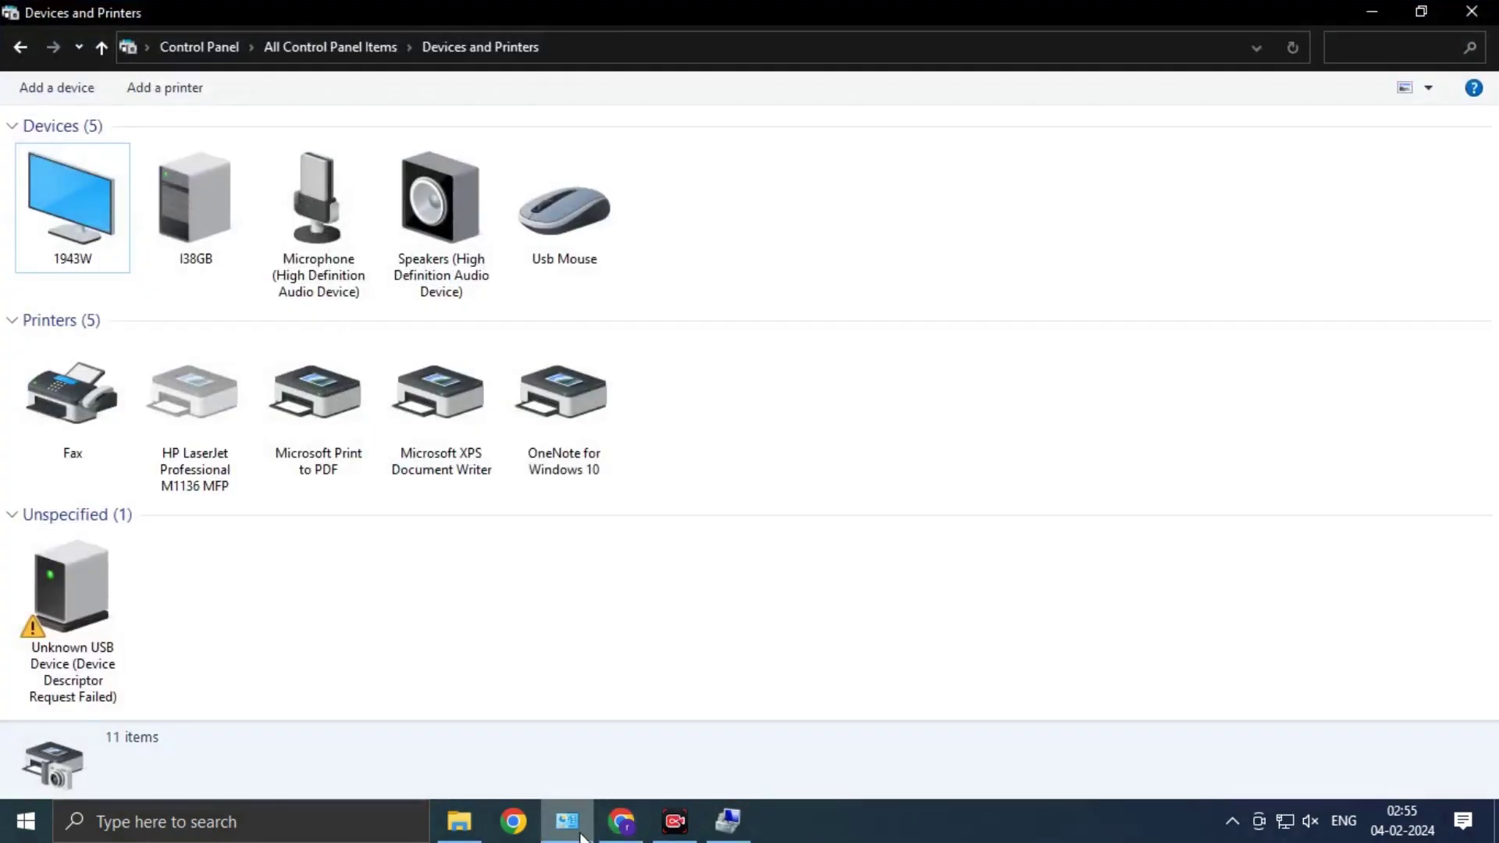
click(582, 836)
click(728, 821)
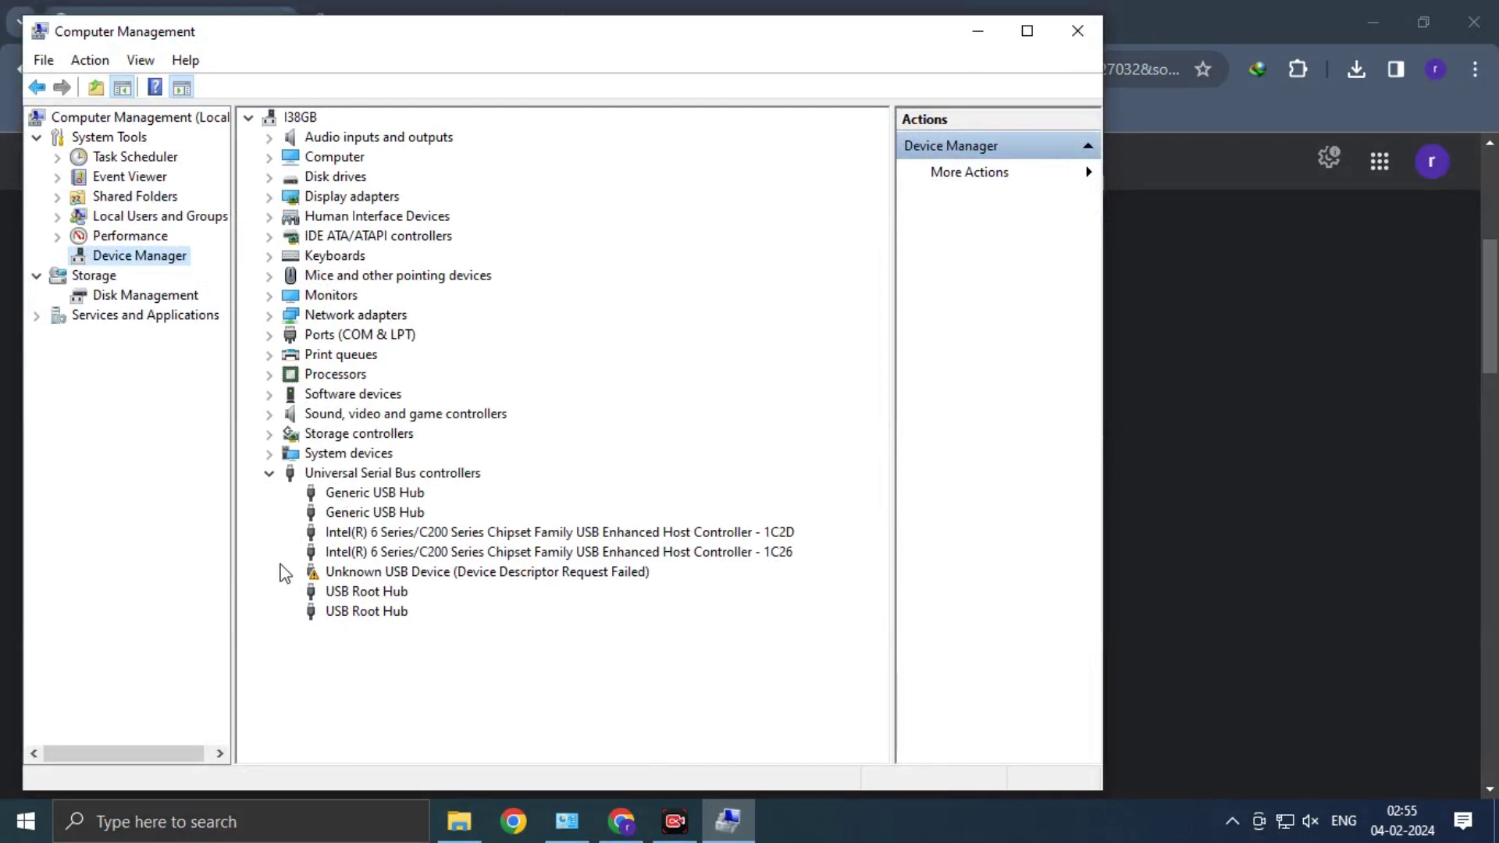
Run devmgmt.msc to view the USB controllers in a separate Device Manager window and close that window
key(super+r)
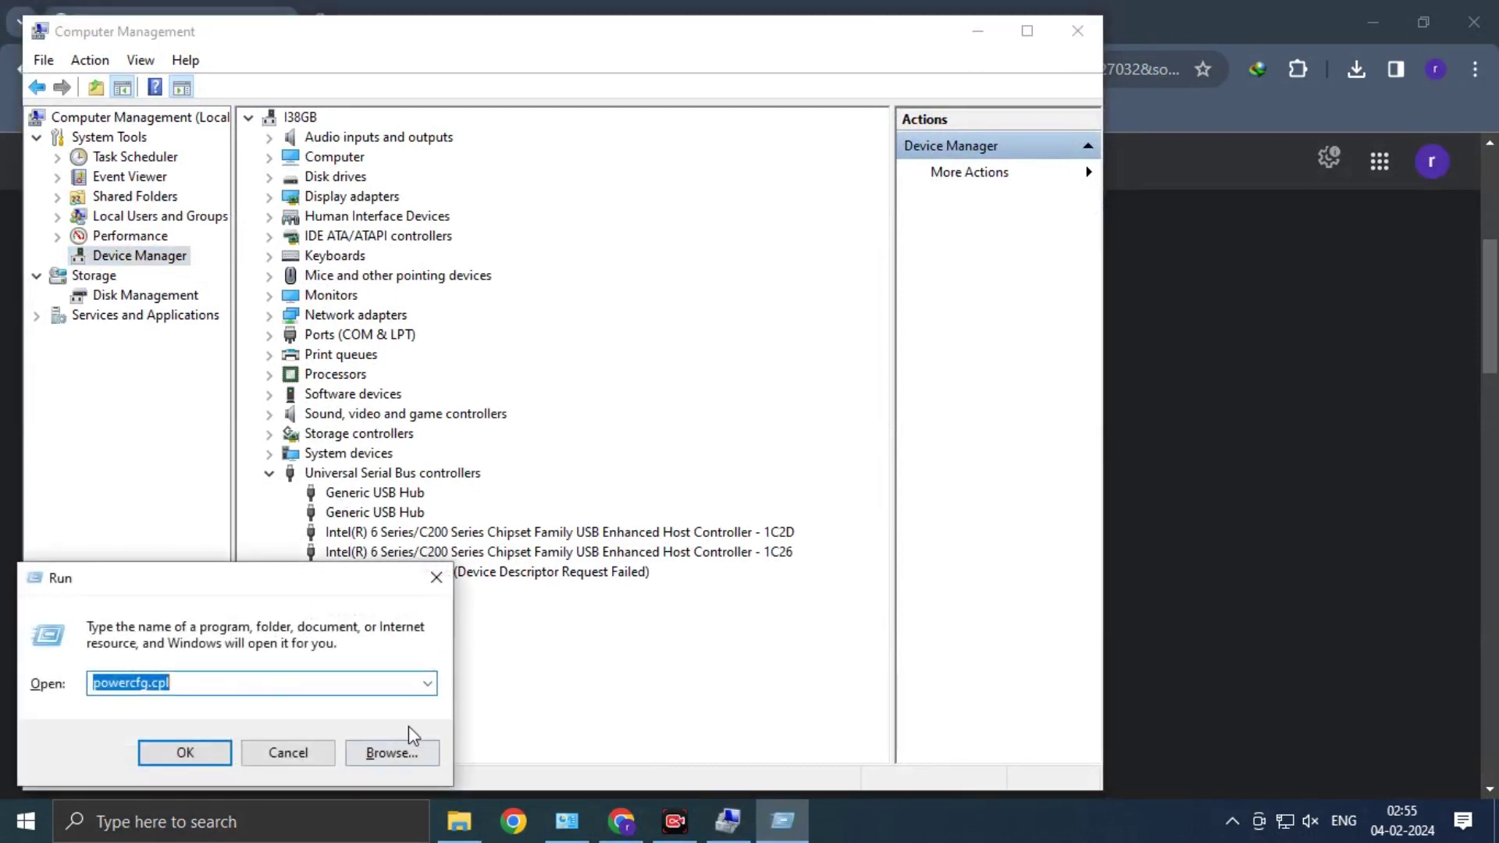
click(427, 683)
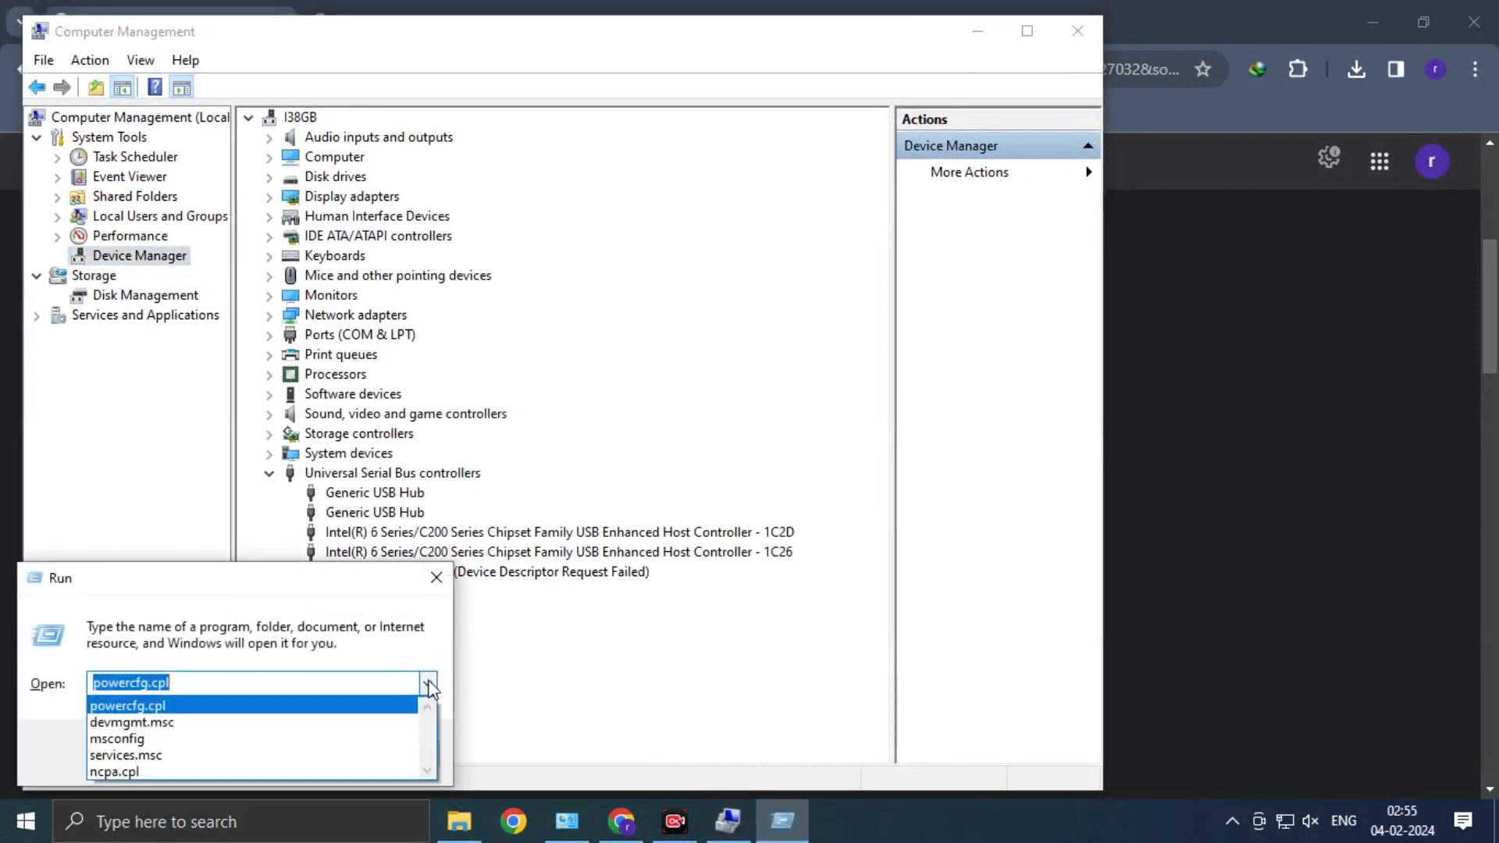
click(193, 725)
click(226, 683)
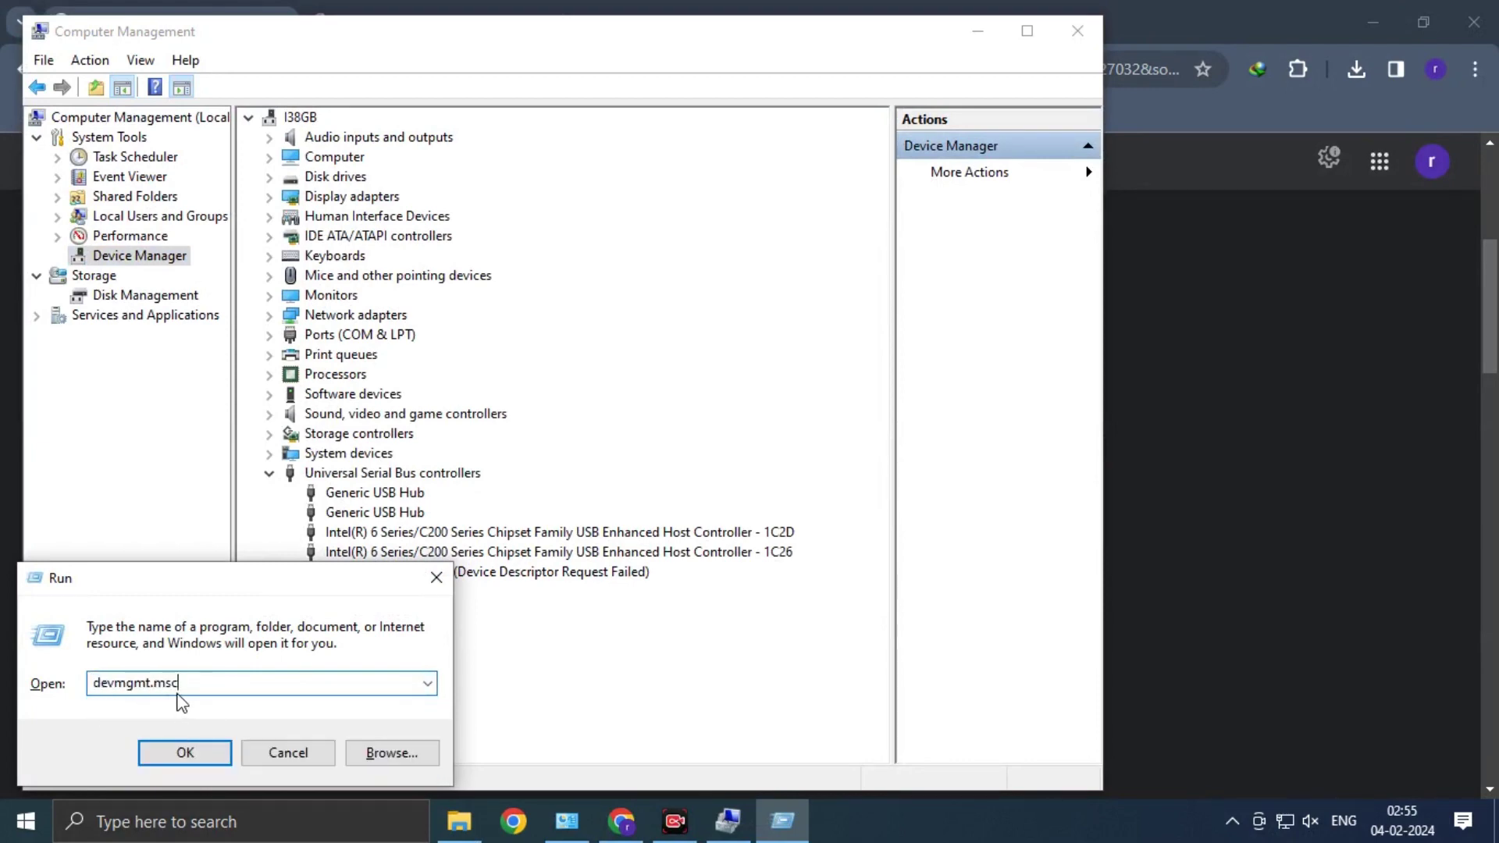
click(217, 754)
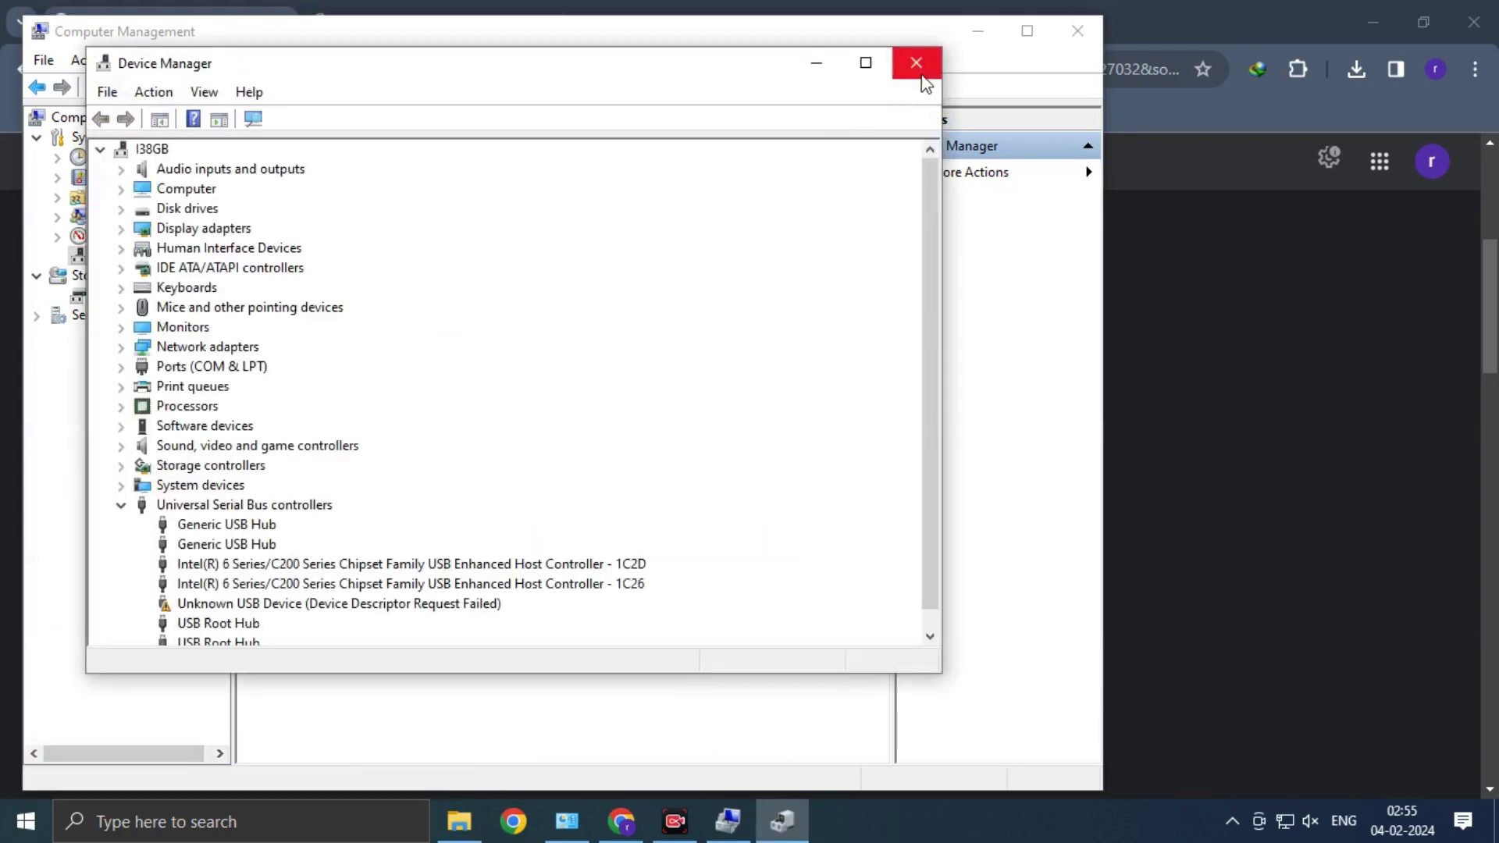
click(914, 62)
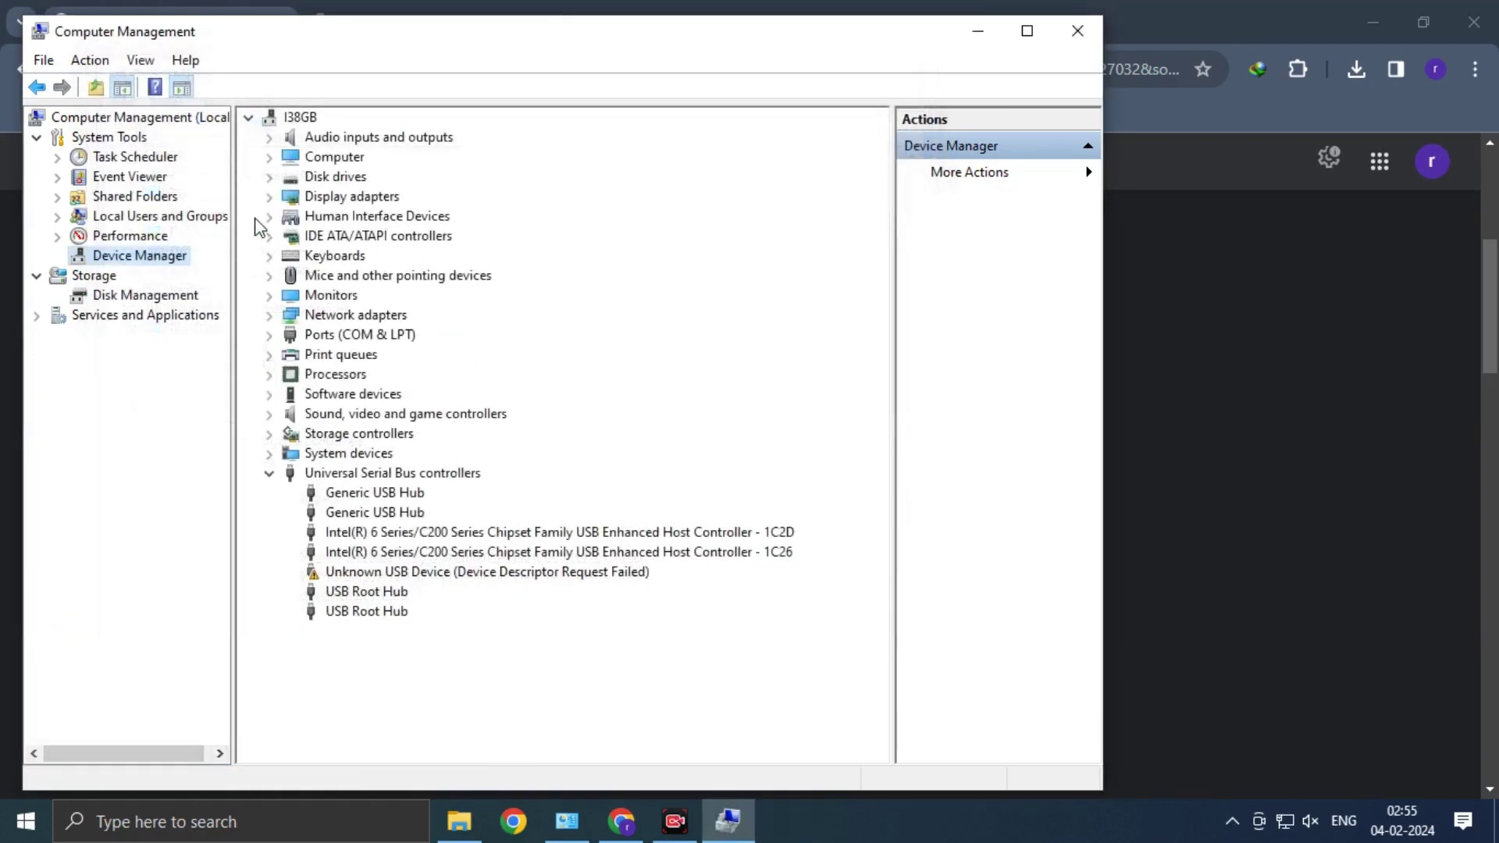
Show hidden devices in Device Manager and bring the full Universal Serial Bus controllers list into view
click(141, 61)
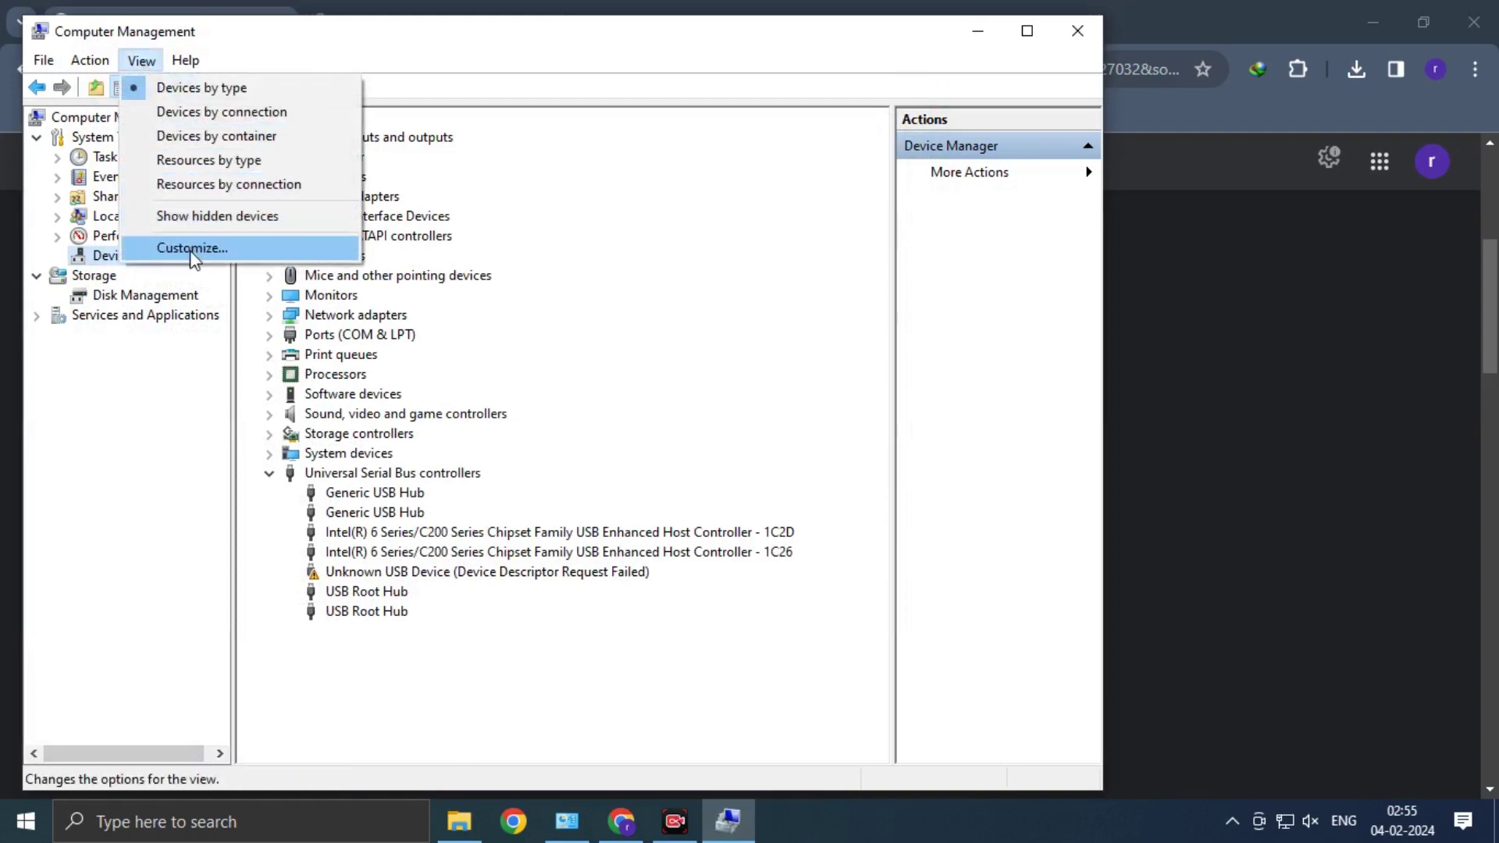
click(207, 225)
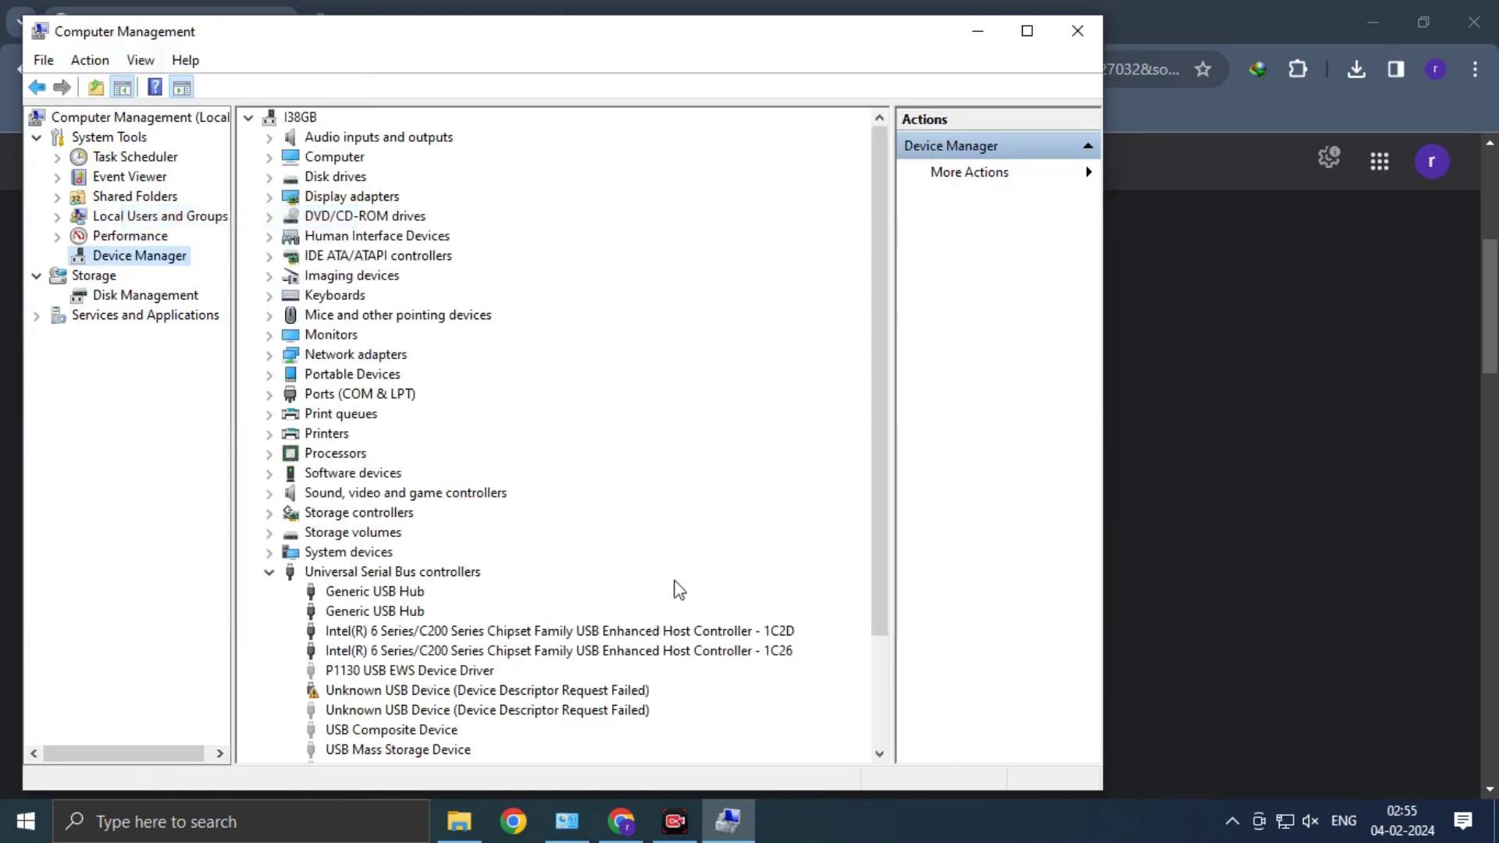
drag(883, 592, 894, 712)
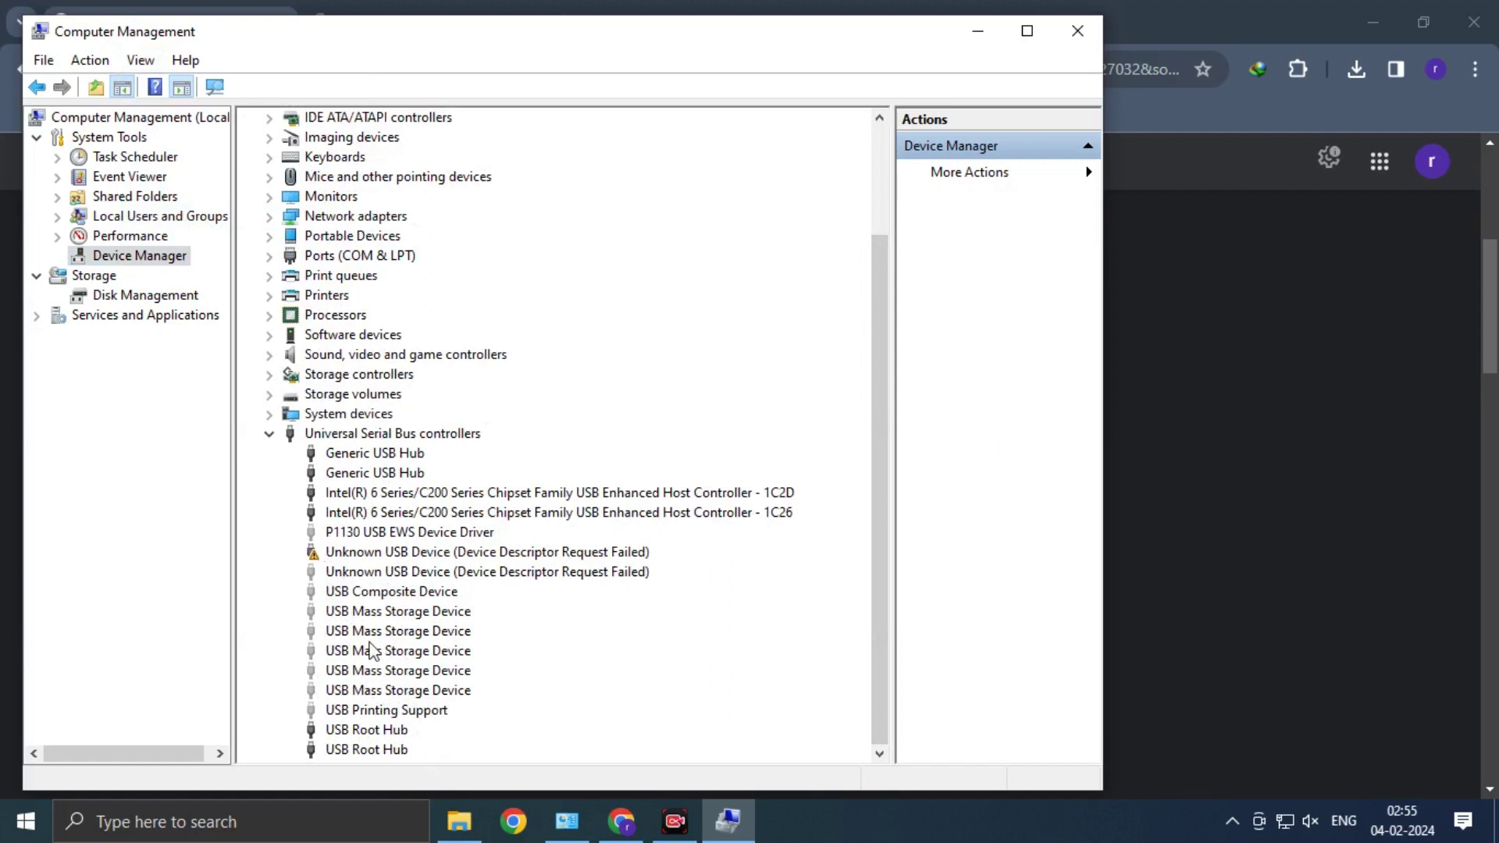
Check the available device actions for the Unknown USB Device marked with a warning, leaving them unused
right_click(406, 553)
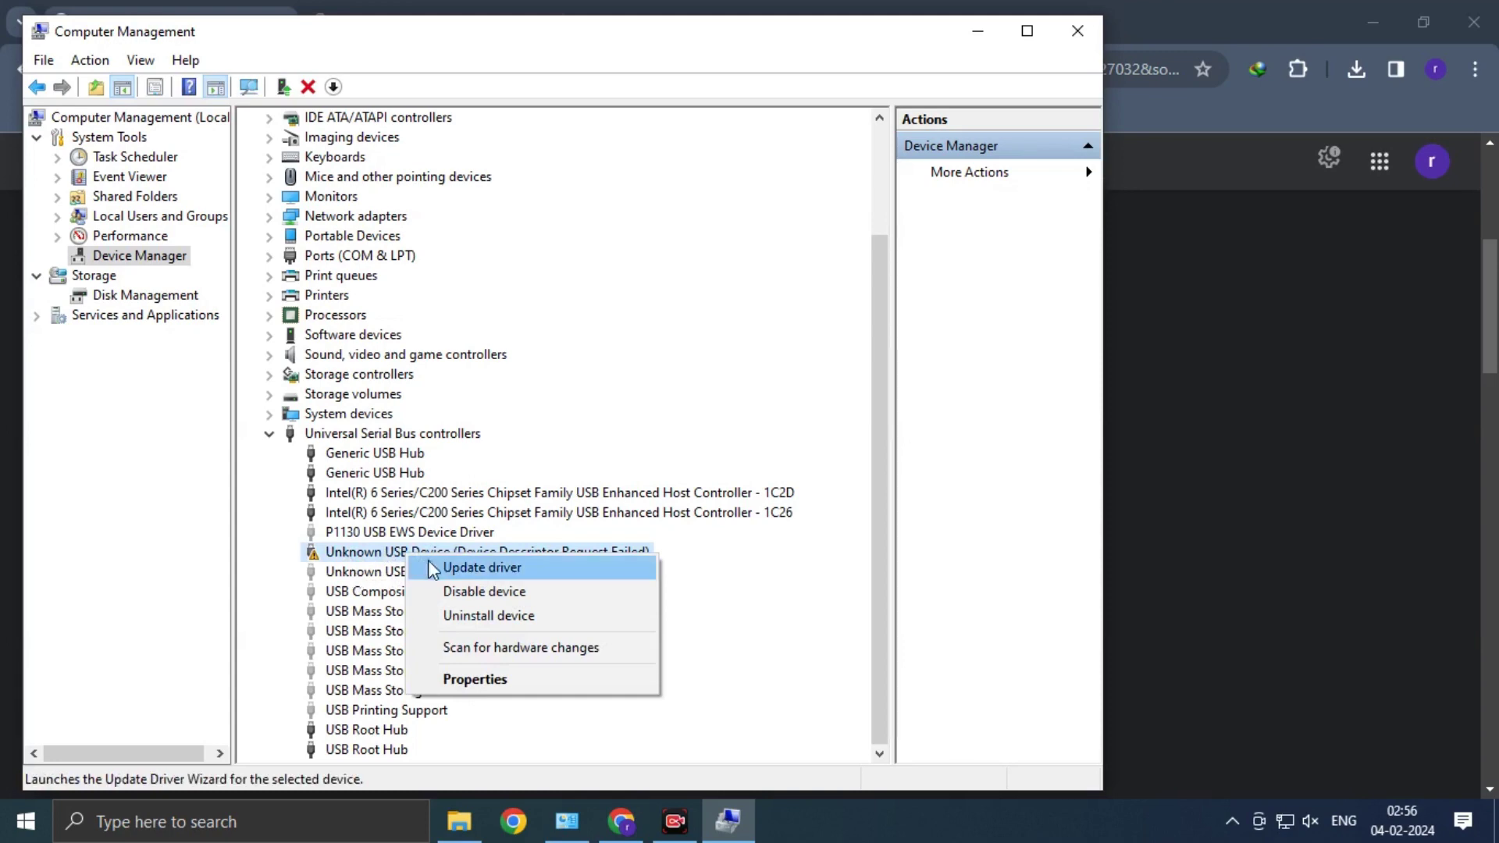
click(1179, 592)
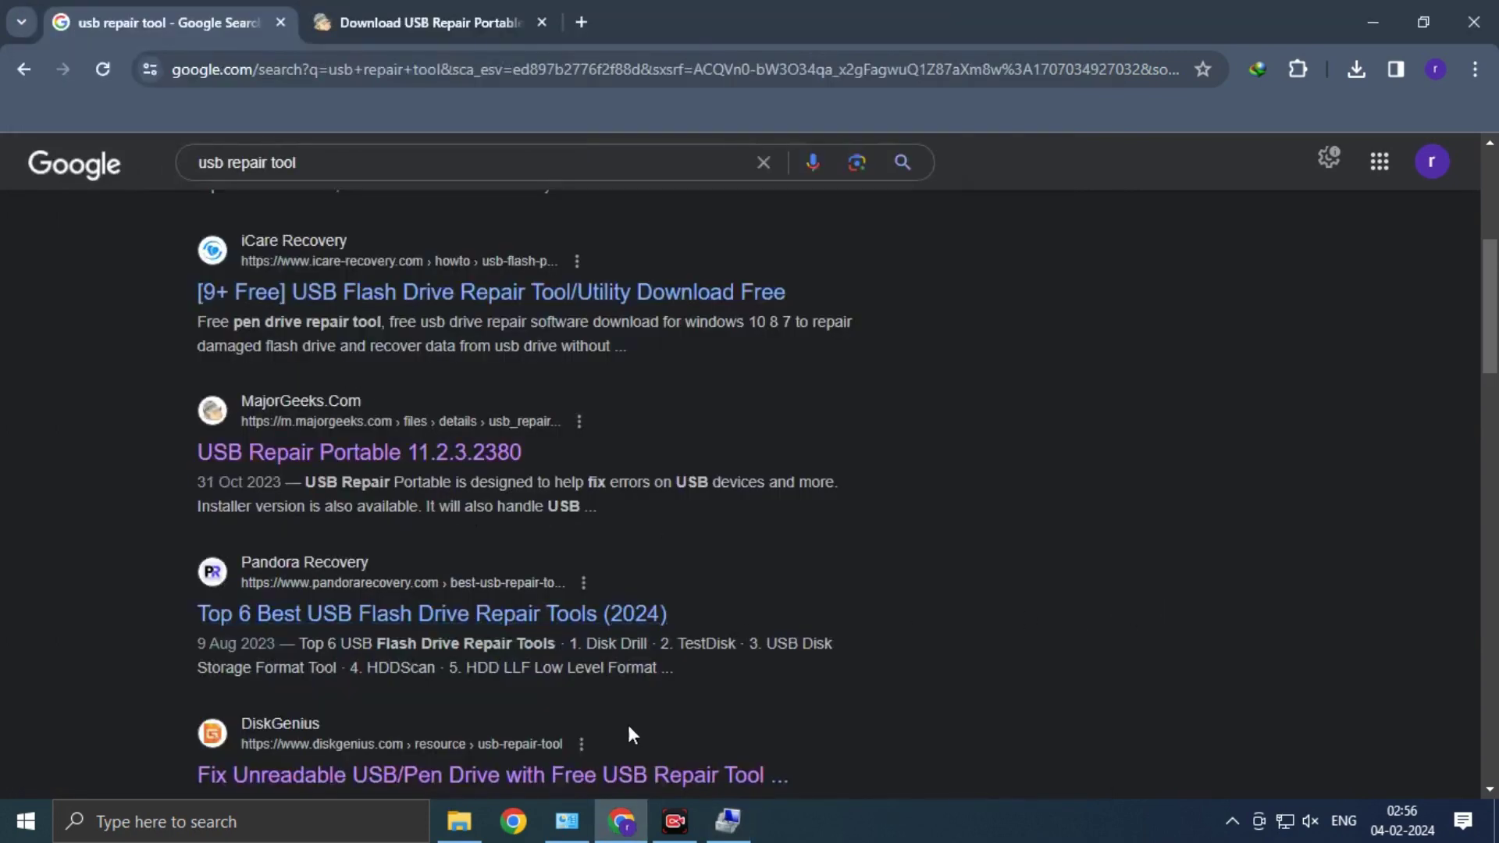
click(728, 821)
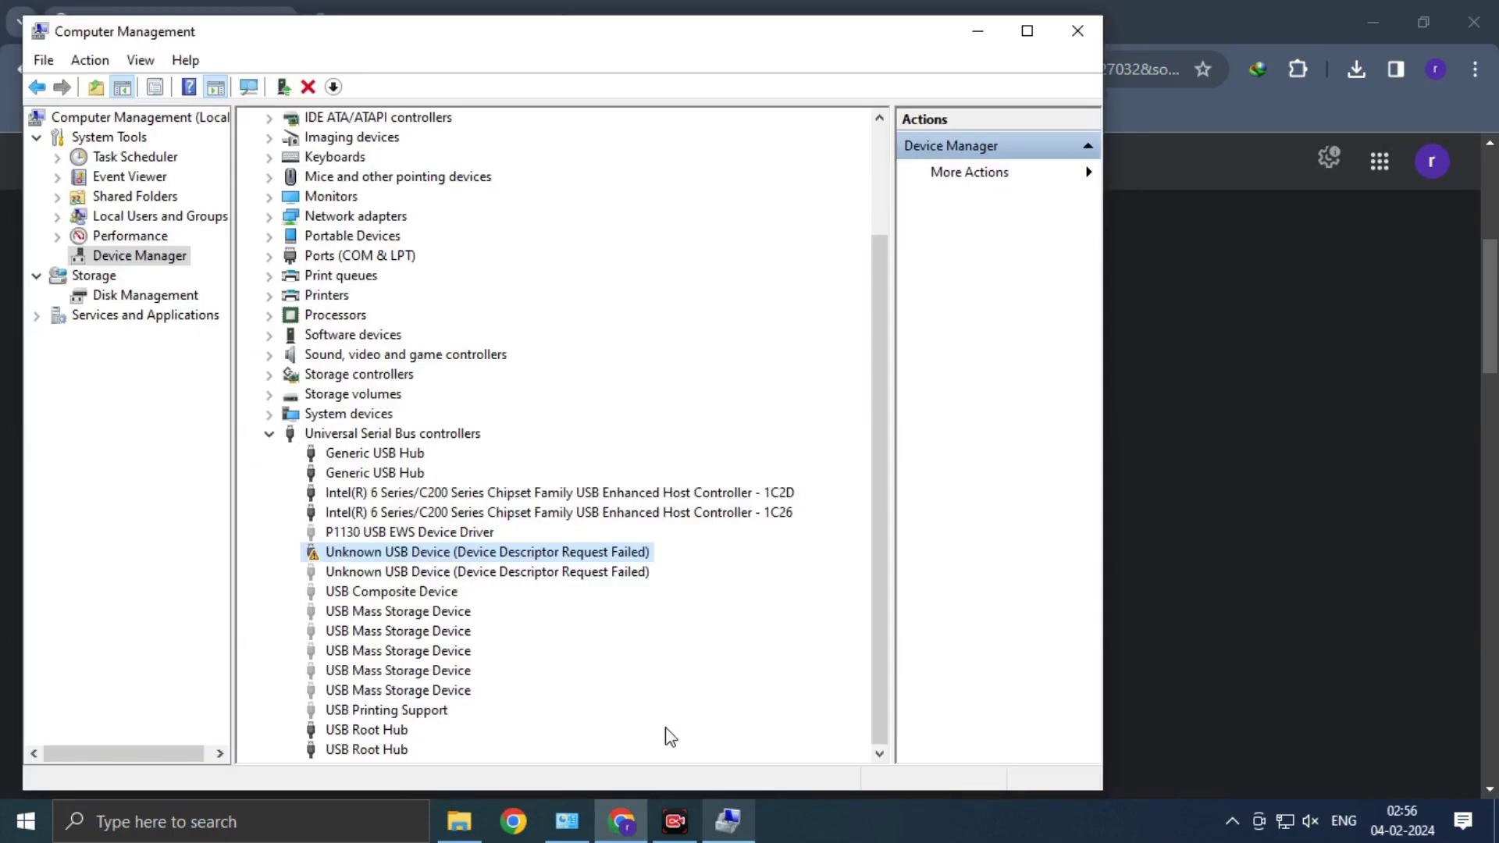
Check the power management settings of the first USB Root Hub and close its properties without changes
click(371, 731)
right_click(384, 734)
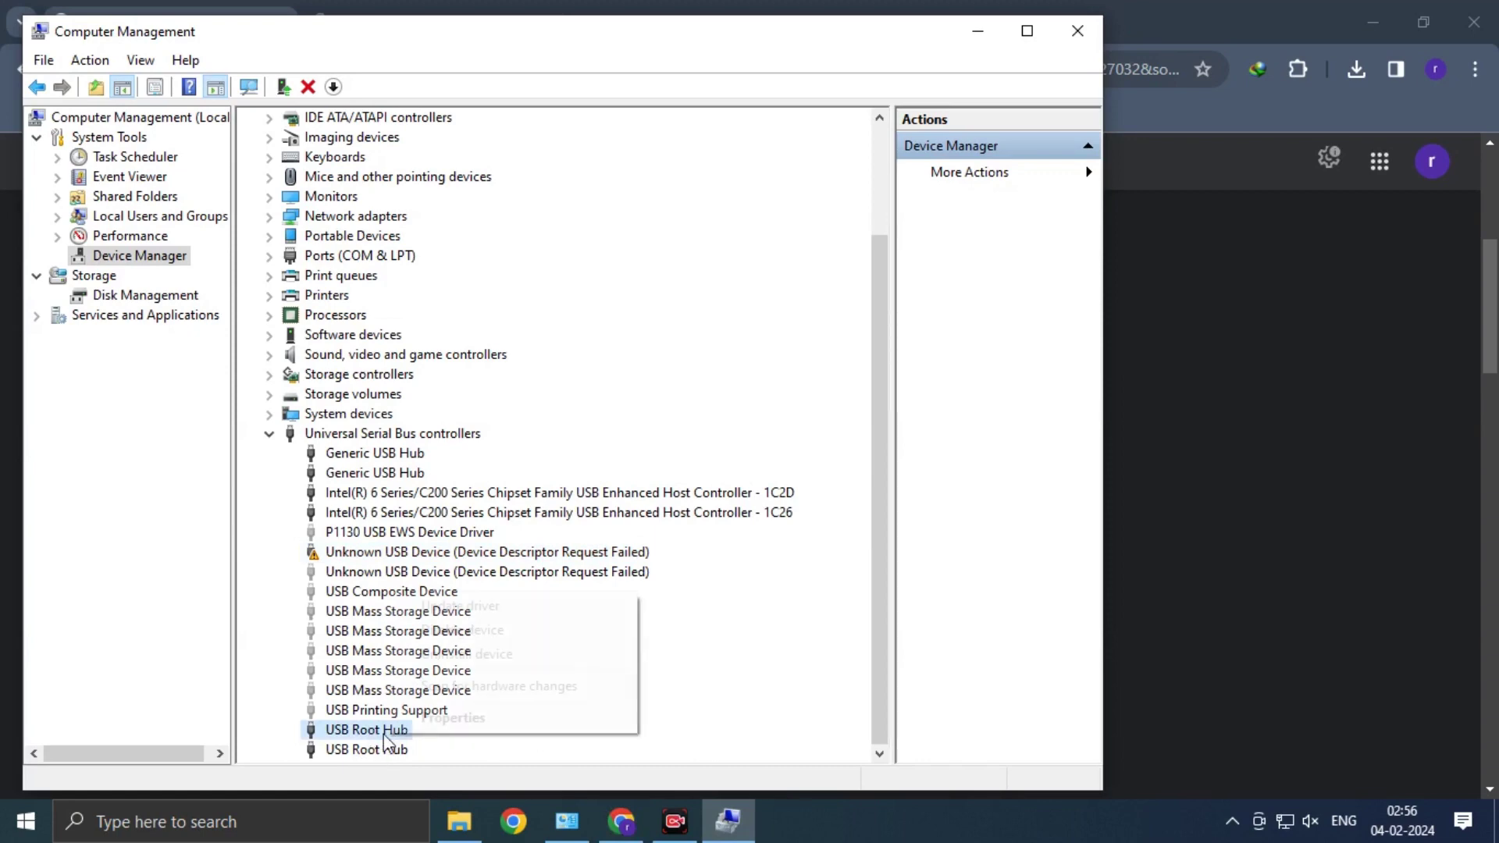
click(474, 716)
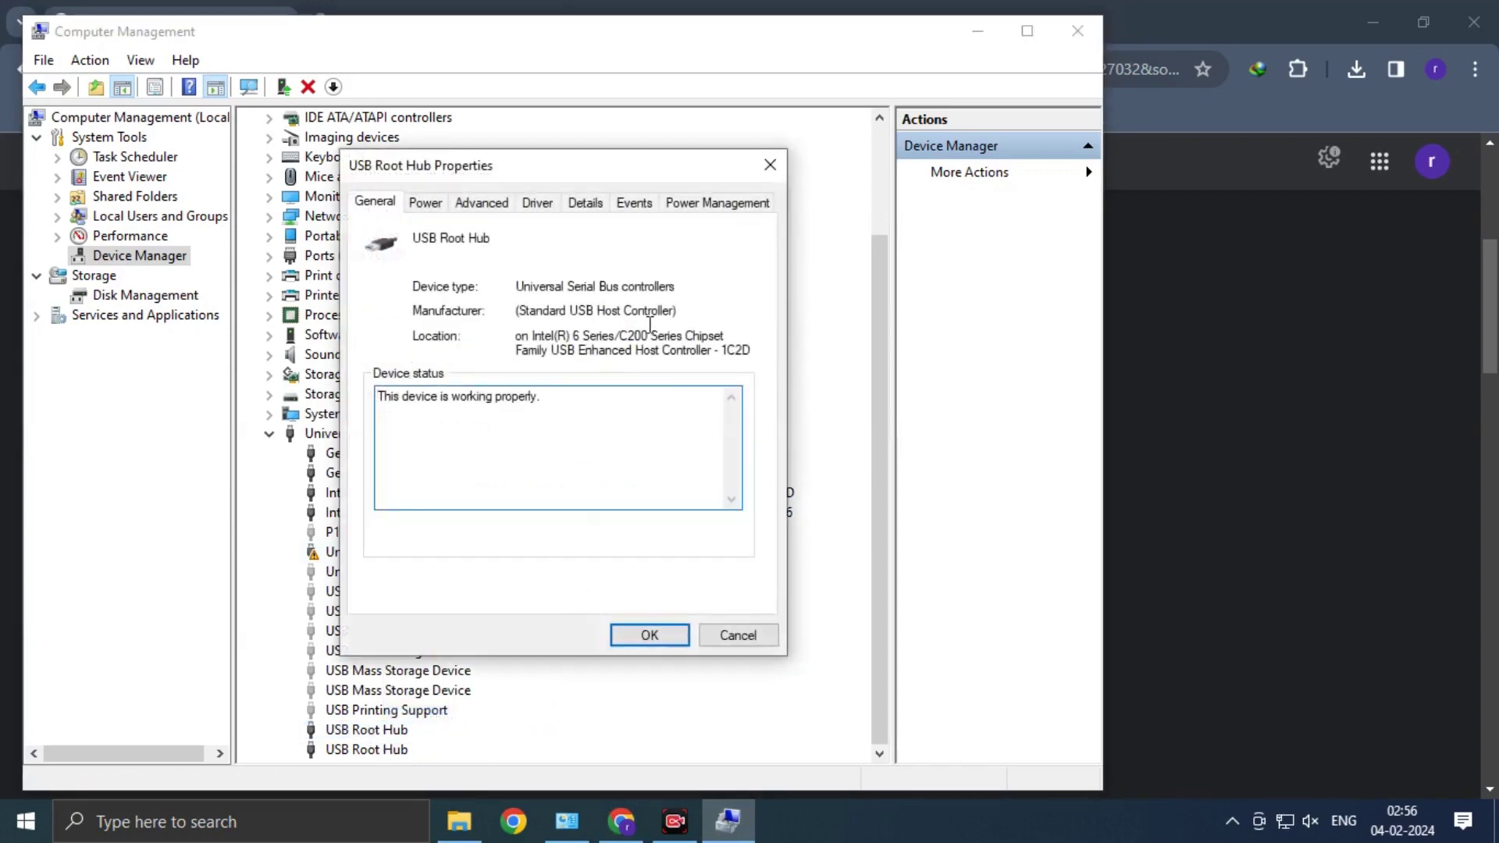
click(691, 203)
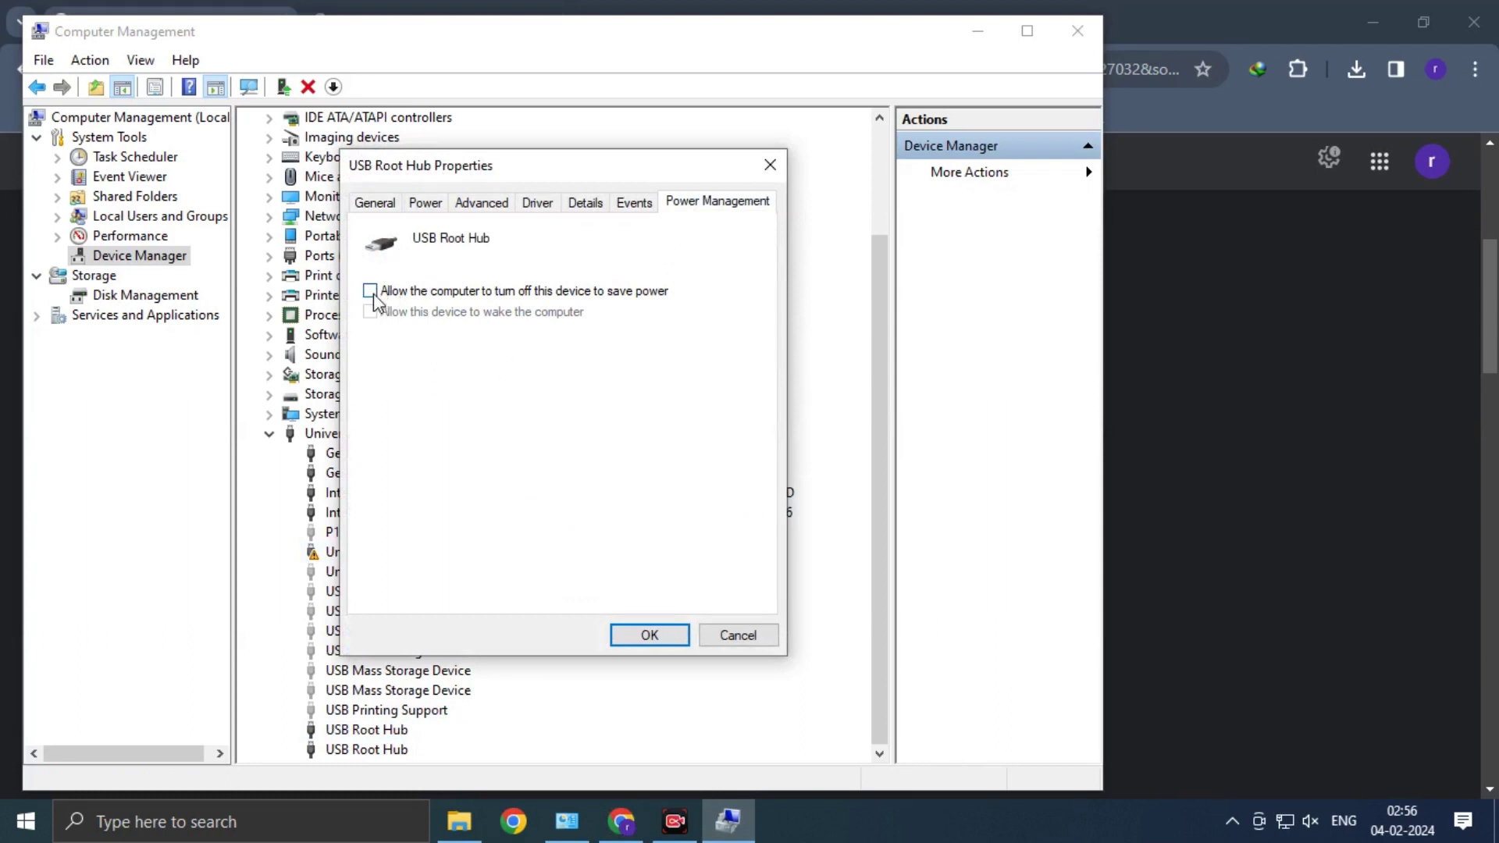
click(719, 637)
Check the power management settings of the second USB Root Hub and close its properties without changes
right_click(414, 750)
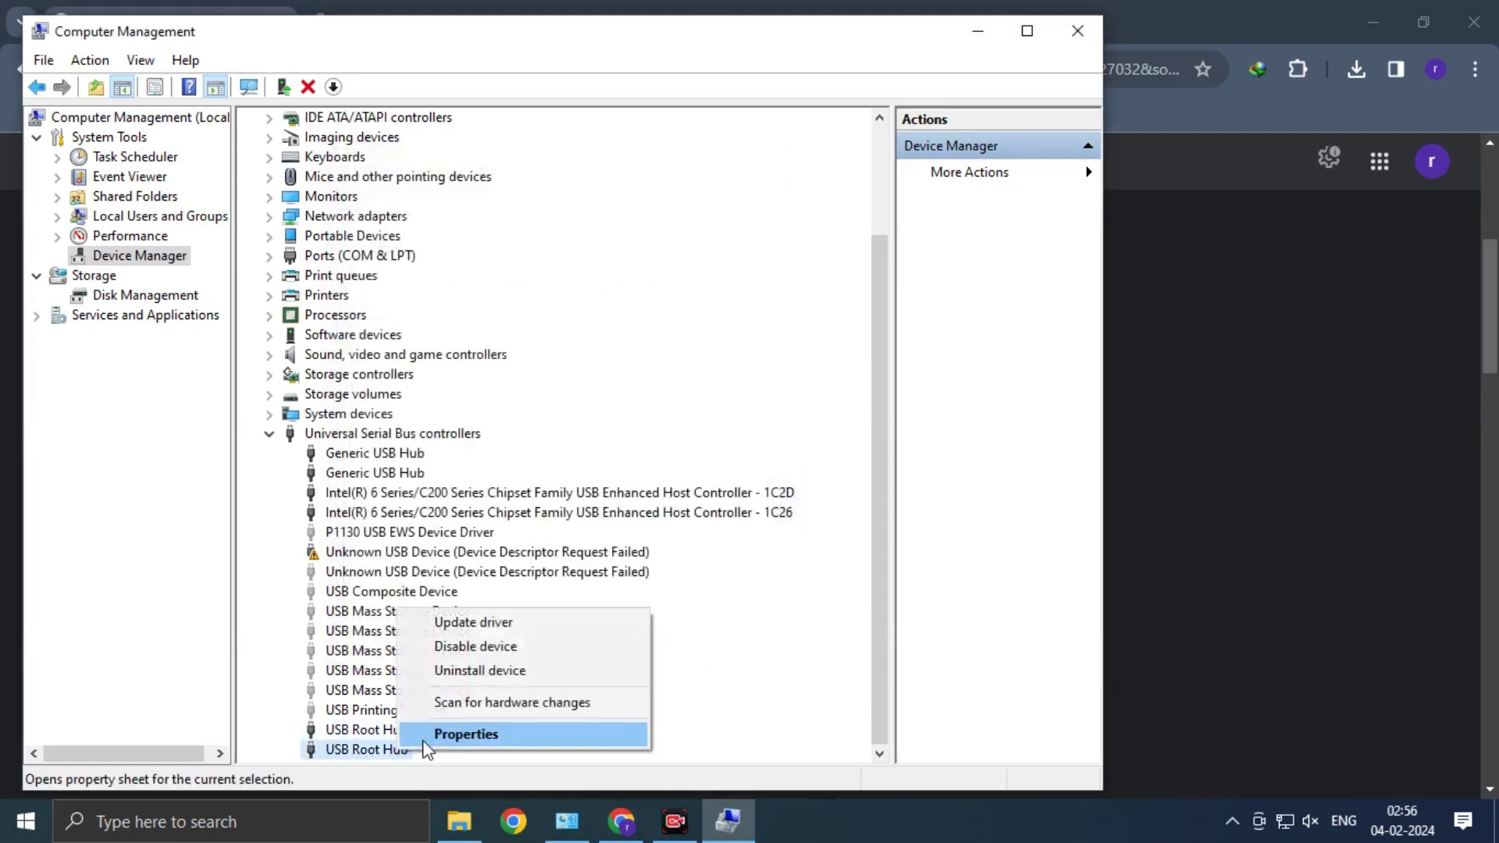
click(469, 734)
click(712, 203)
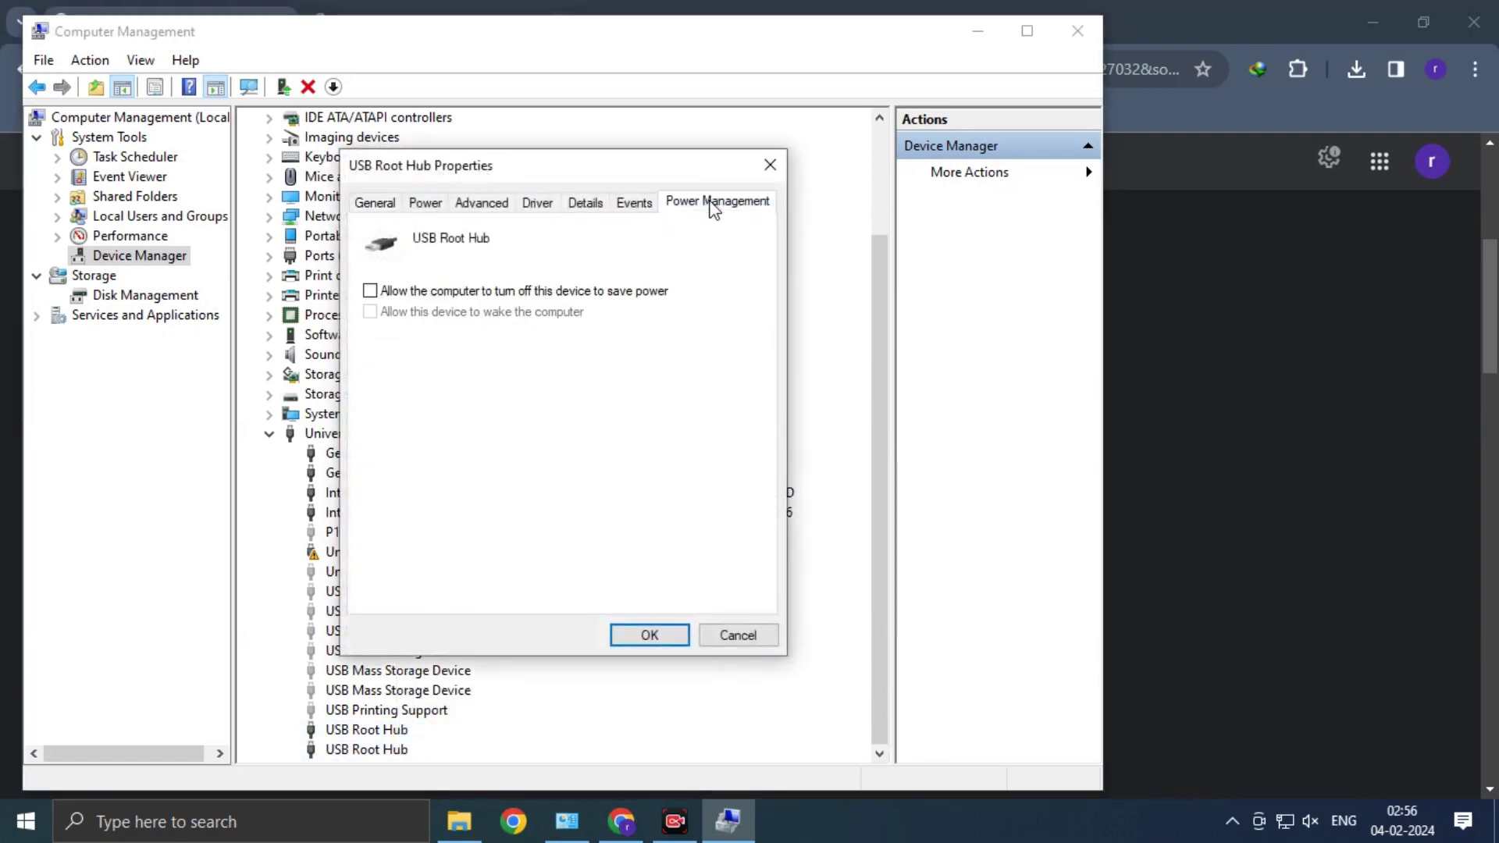
click(761, 637)
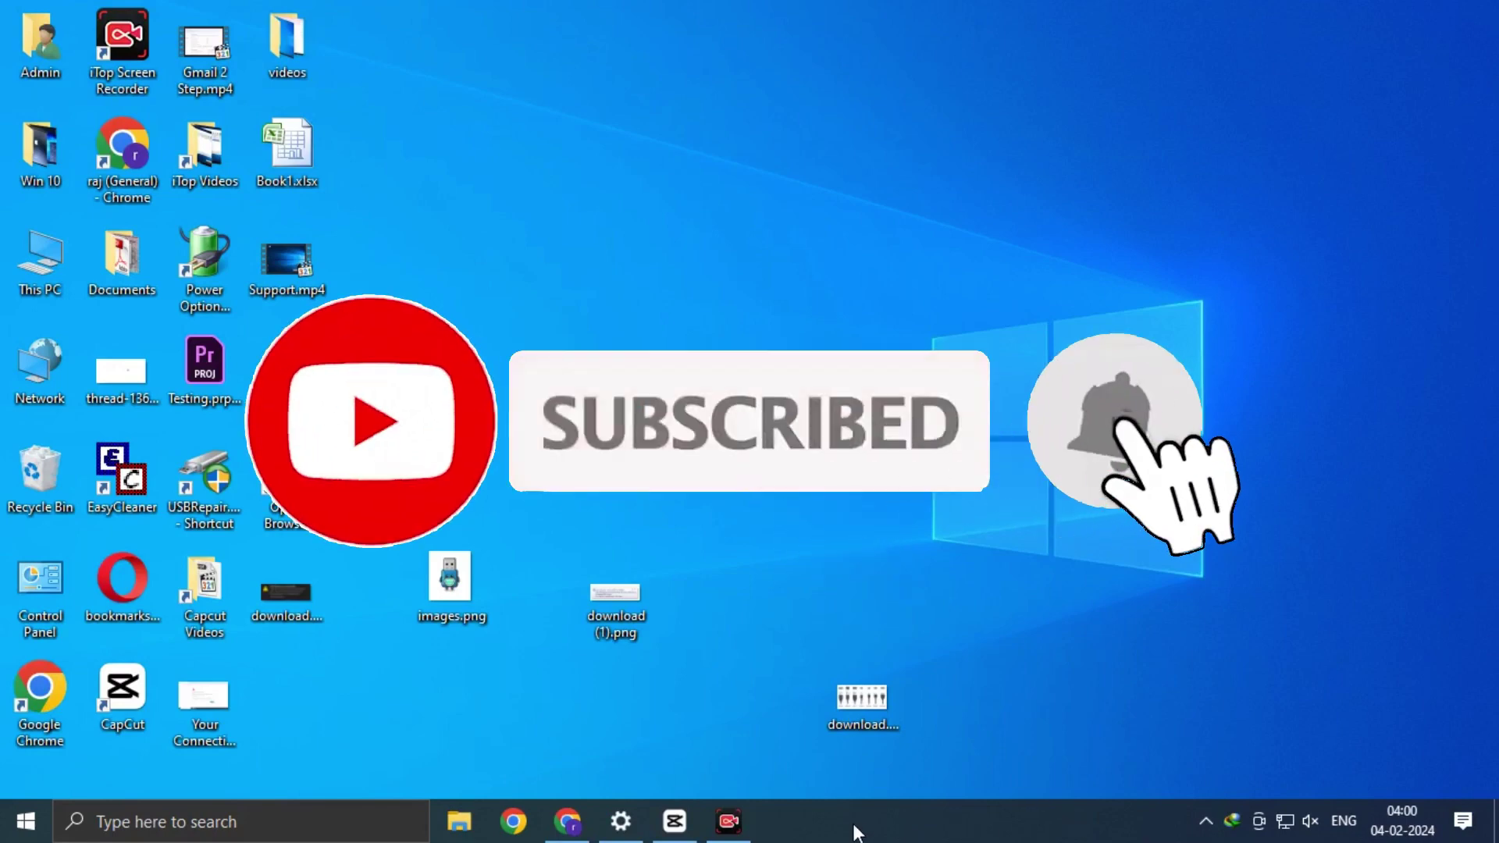
Switch to Chrome, review the usb repair tool search results and the MajorGeeks USB Repair Portable download page, and minimise the browser
mouse_move(706, 816)
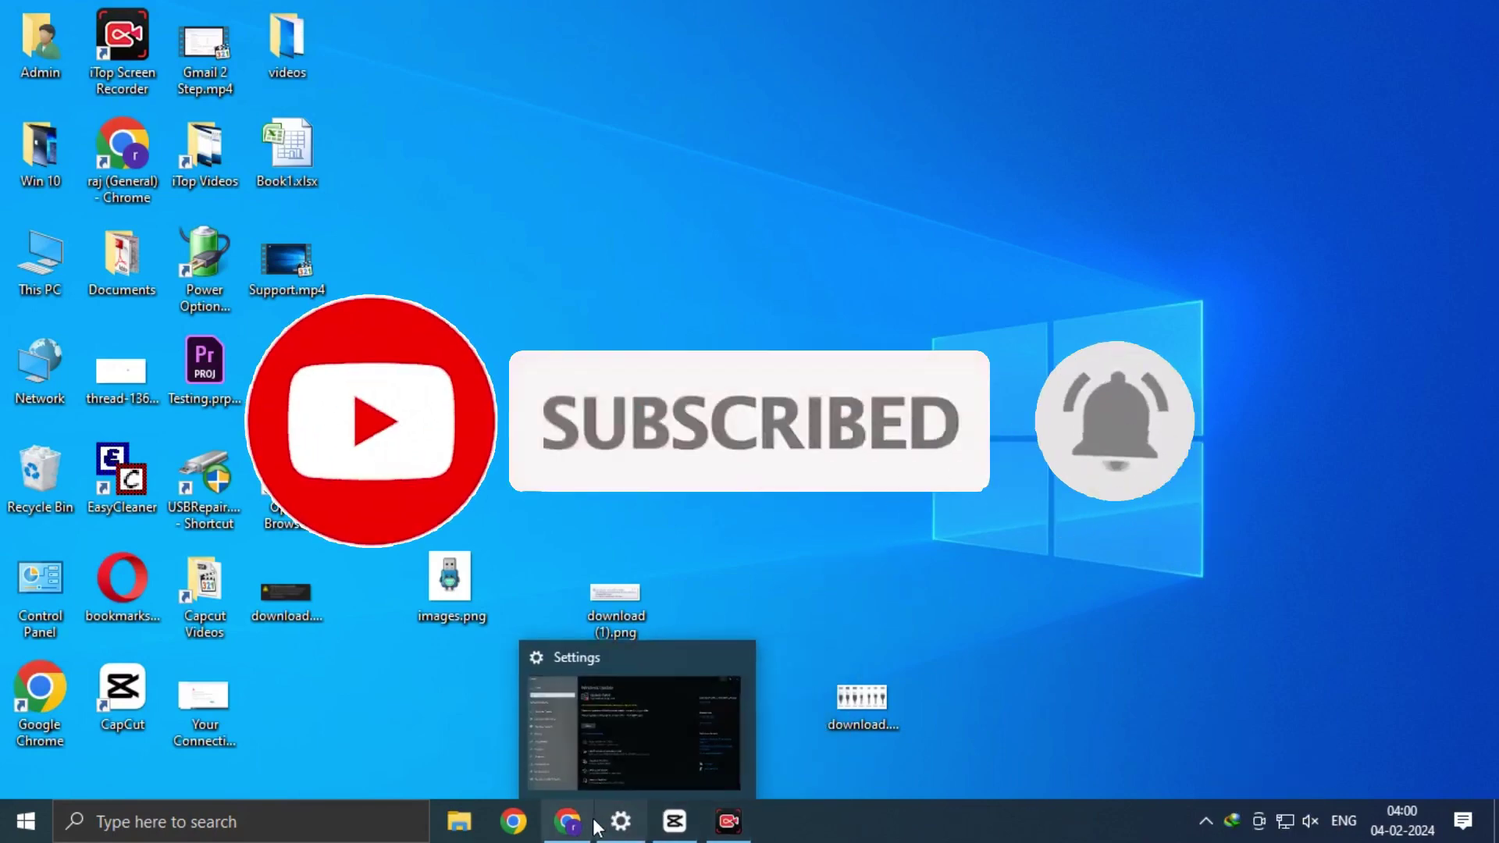
click(570, 819)
click(150, 23)
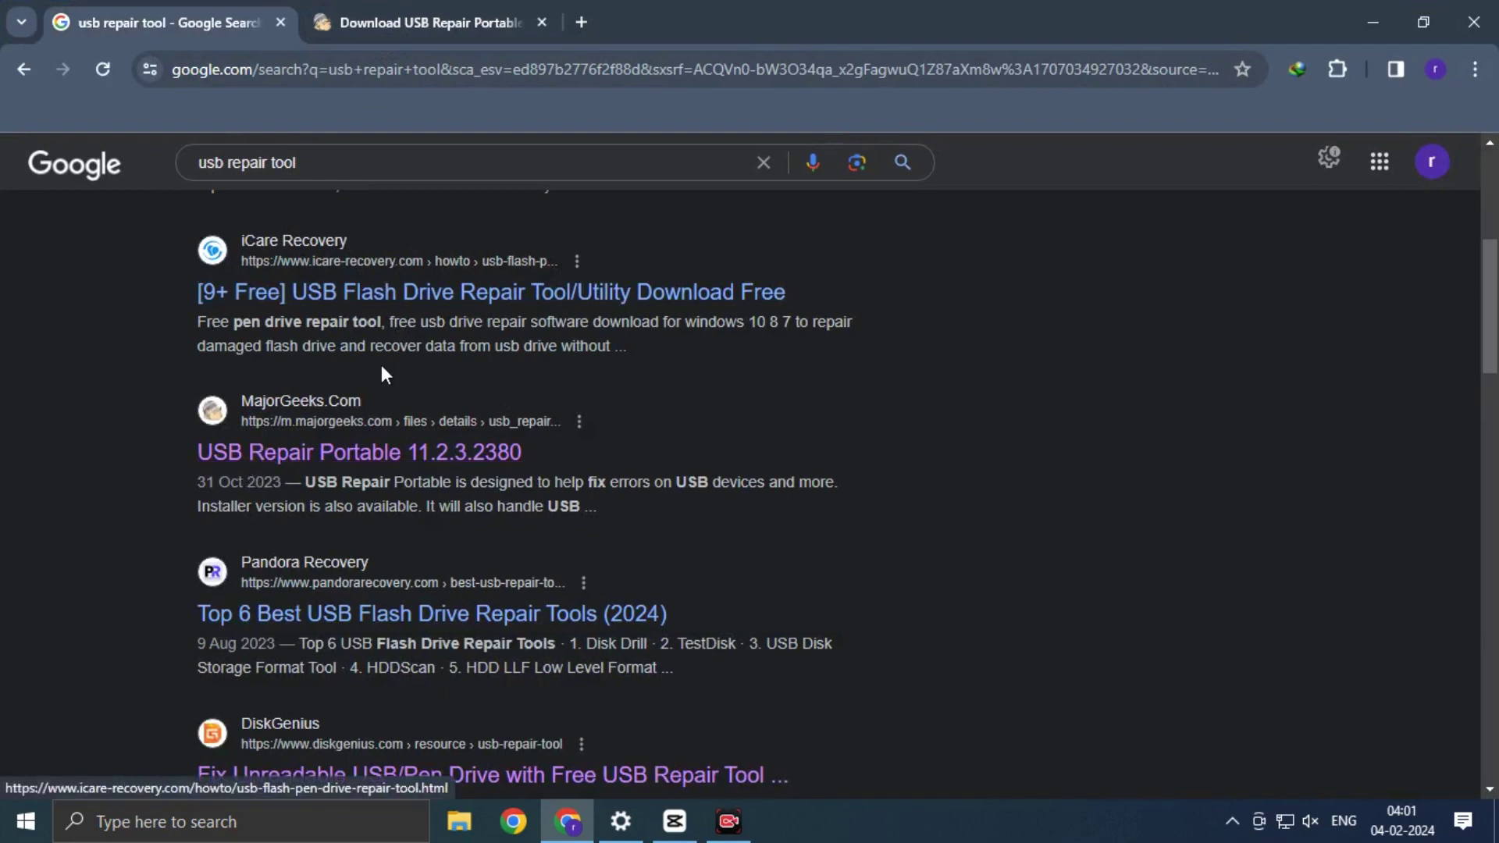
scroll(380, 382, up, 4)
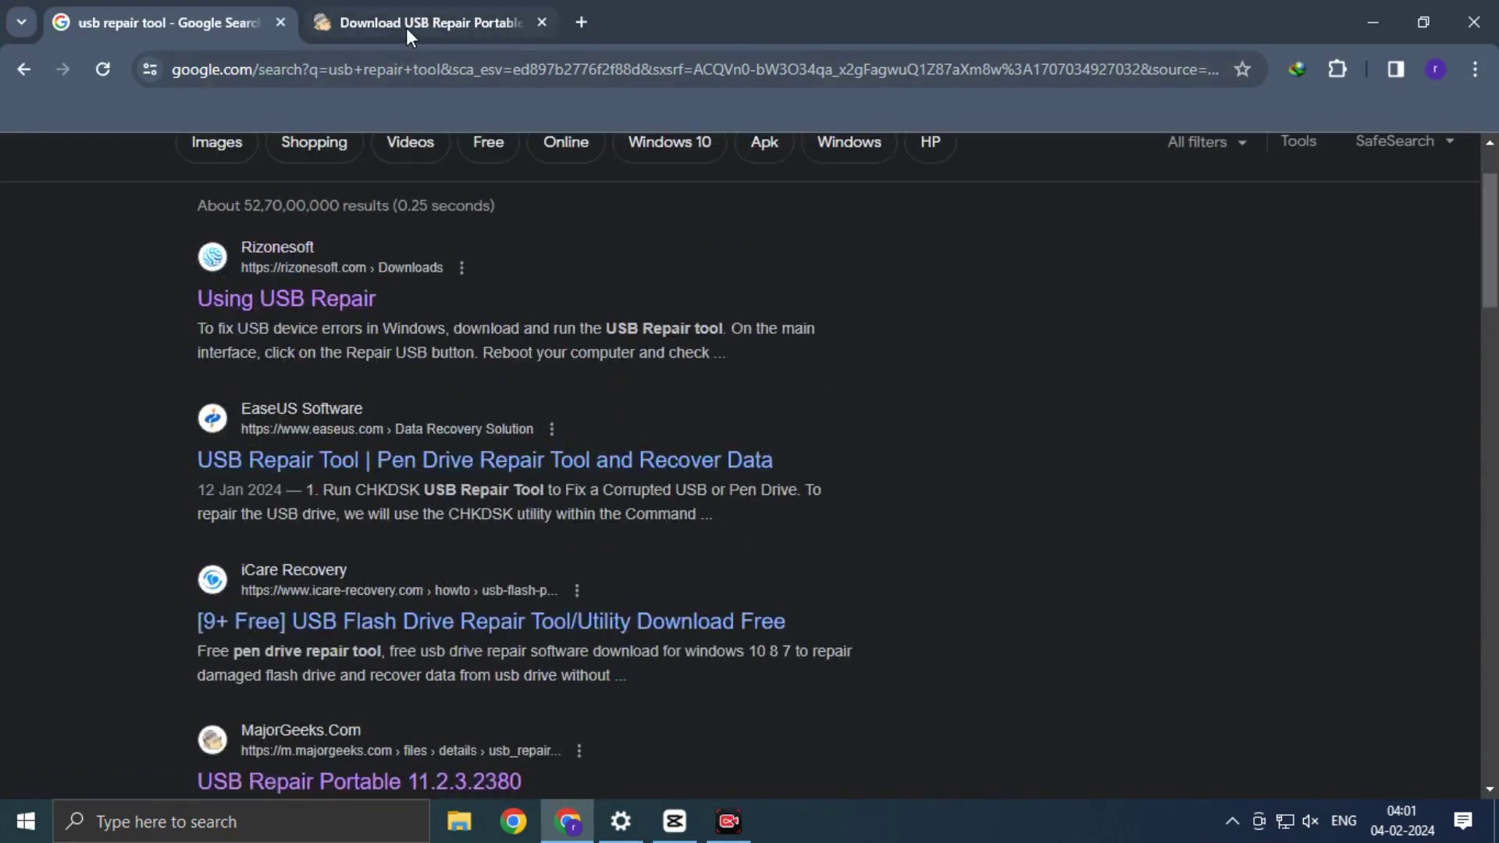
click(406, 27)
click(1178, 258)
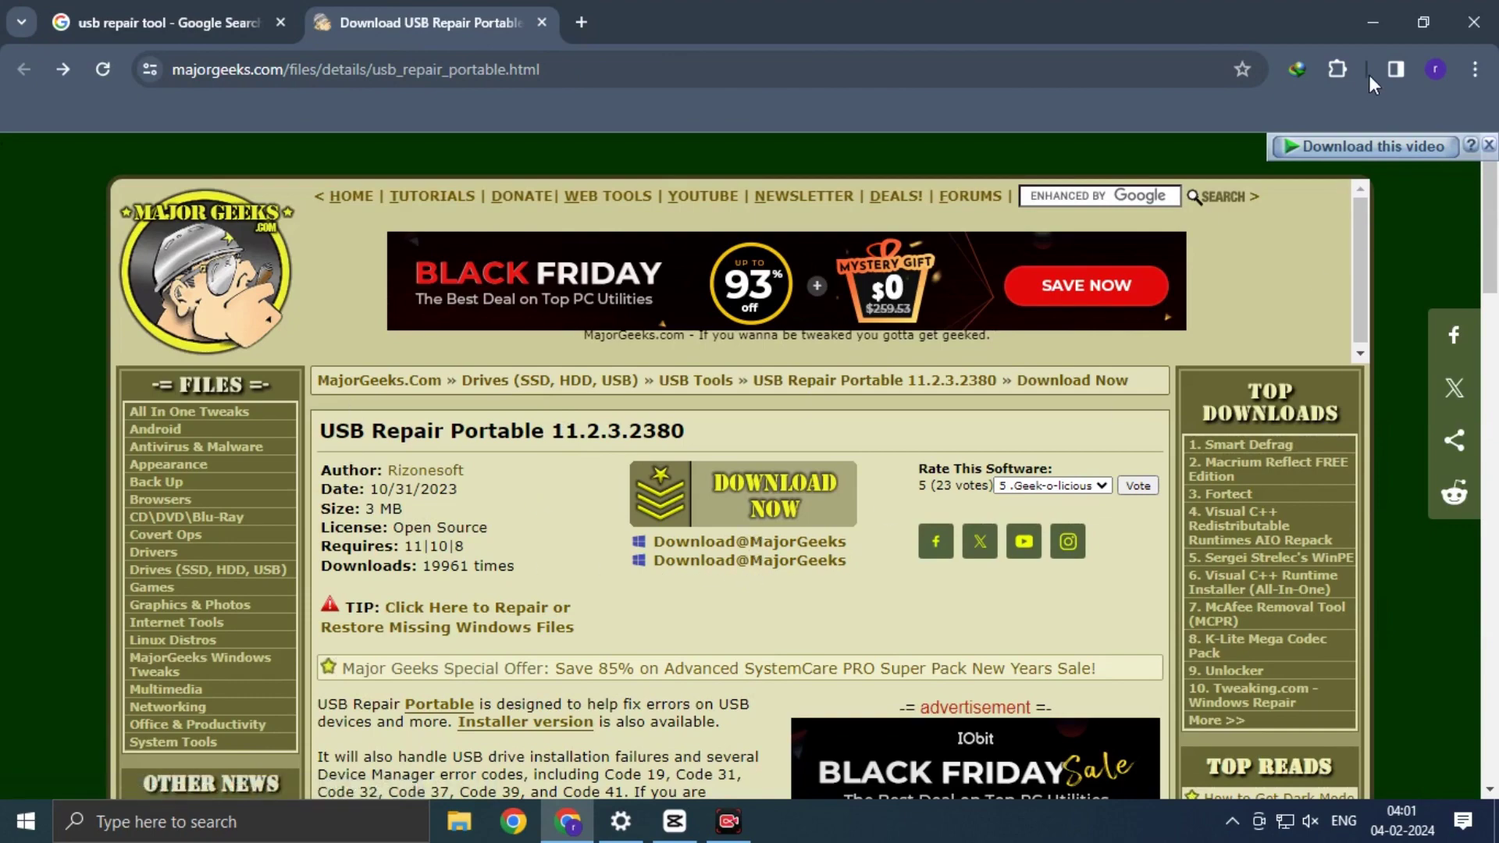
click(1372, 22)
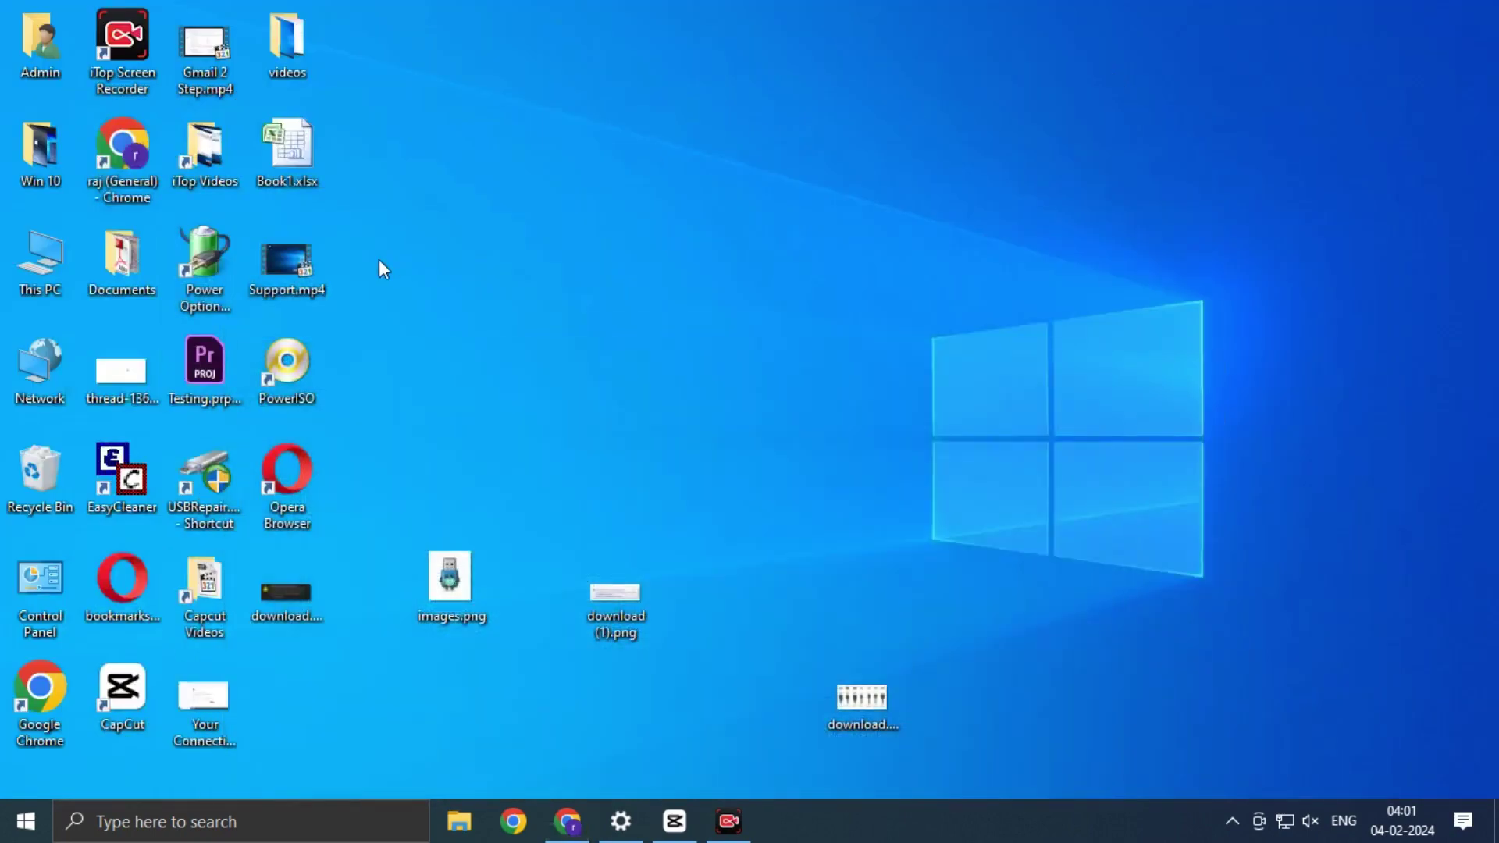
Launch the USB Repair tool from its desktop shortcut and start the USB repair
double_click(201, 484)
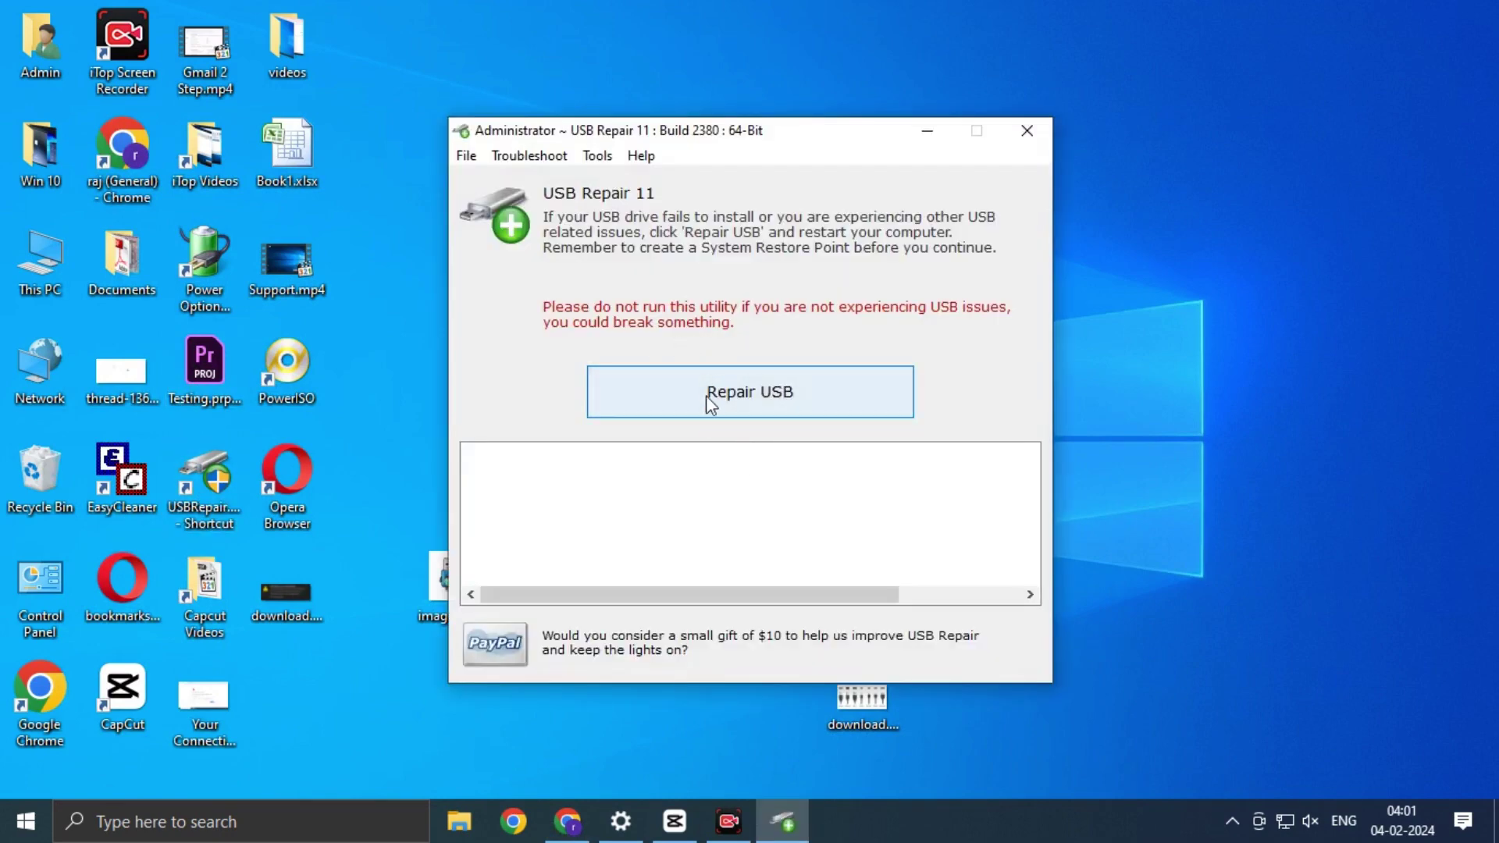
click(731, 402)
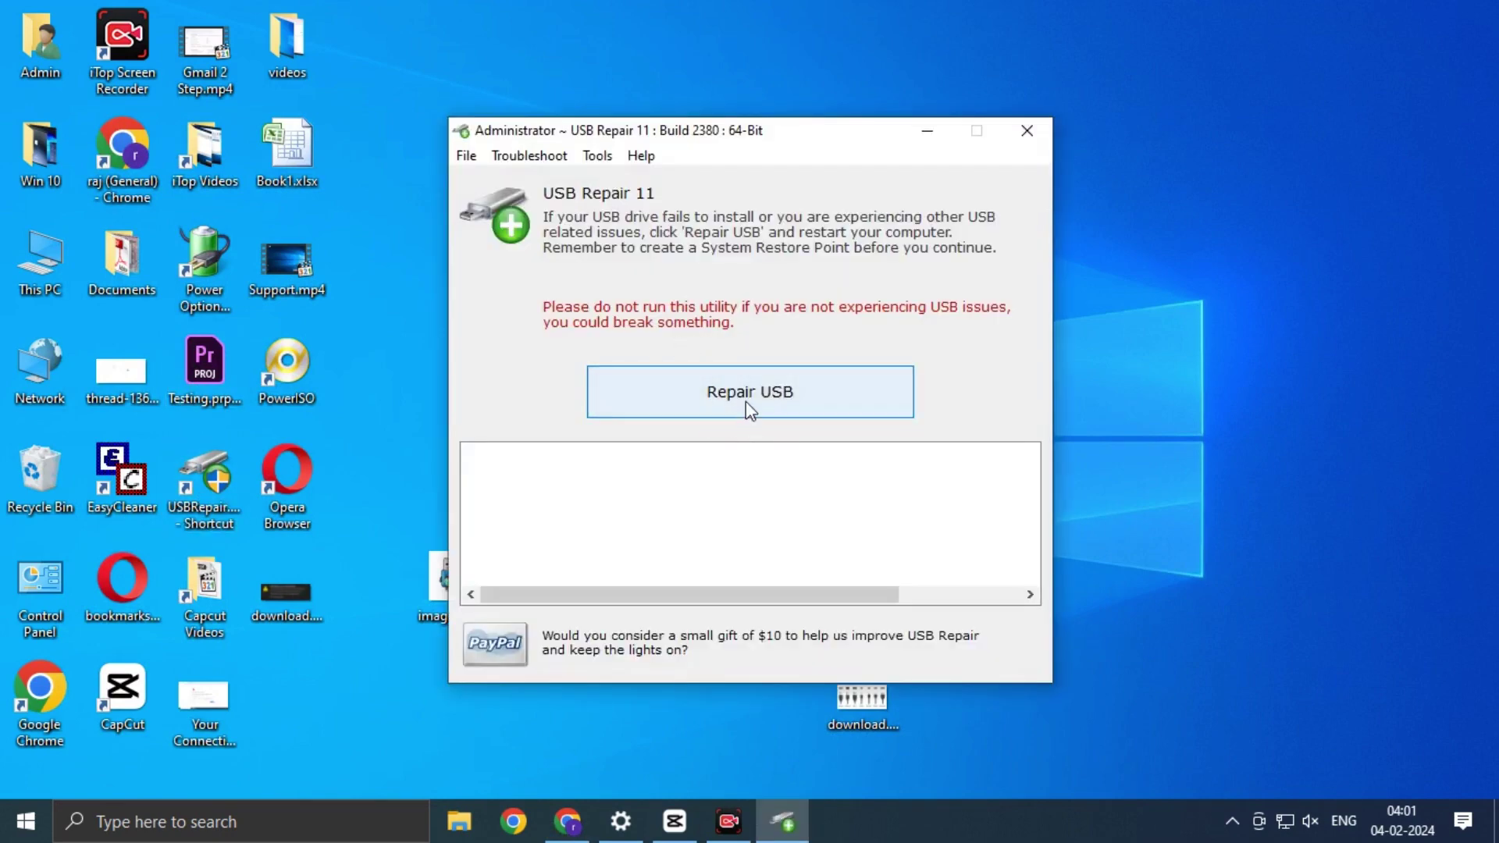